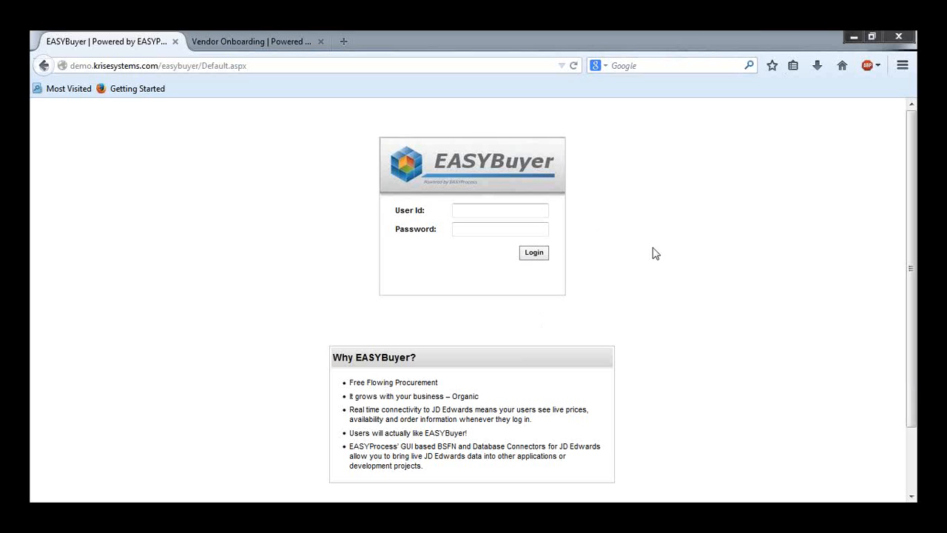
Step: Log in to EASYBuyer as the requestor user using the saved login
click(529, 215)
click(529, 215)
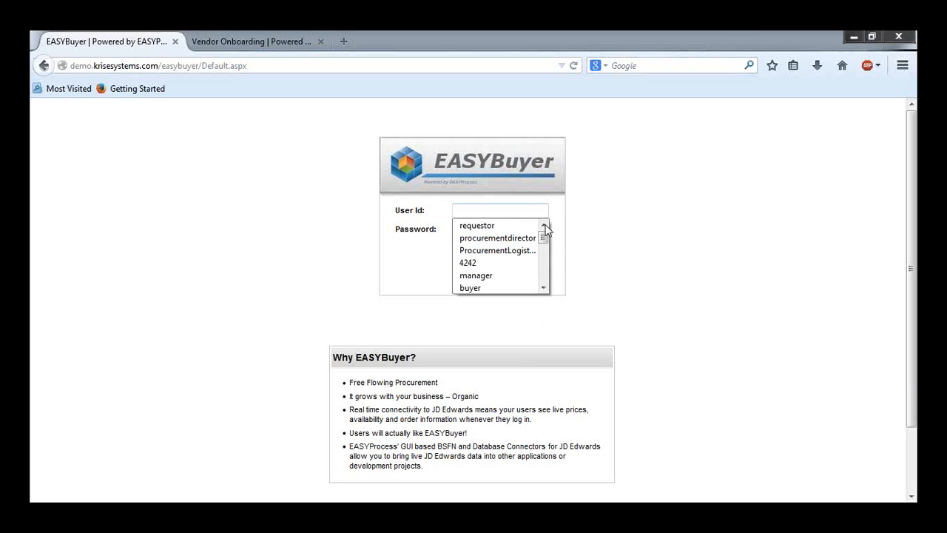
click(529, 226)
click(538, 252)
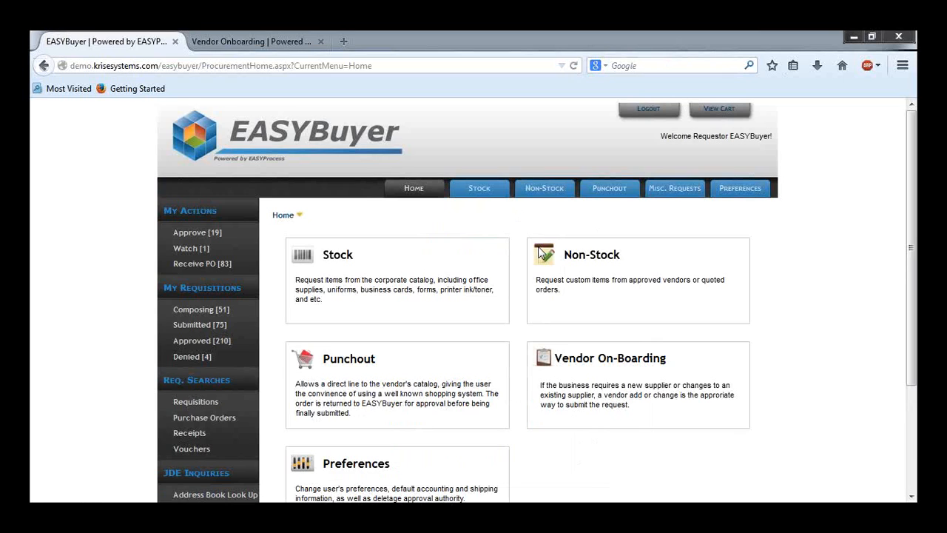
Step: Punch out to the OfficeMax catalog and start a new order
click(602, 193)
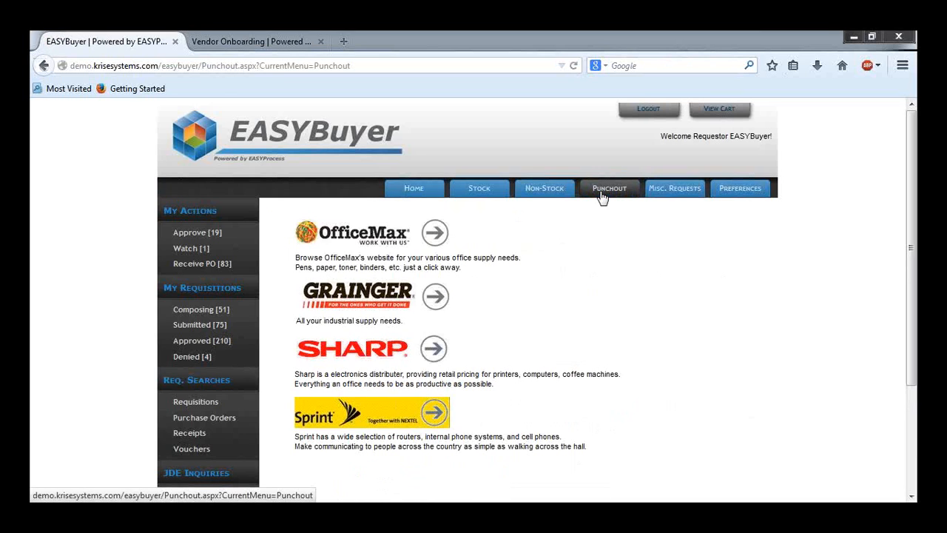
click(400, 236)
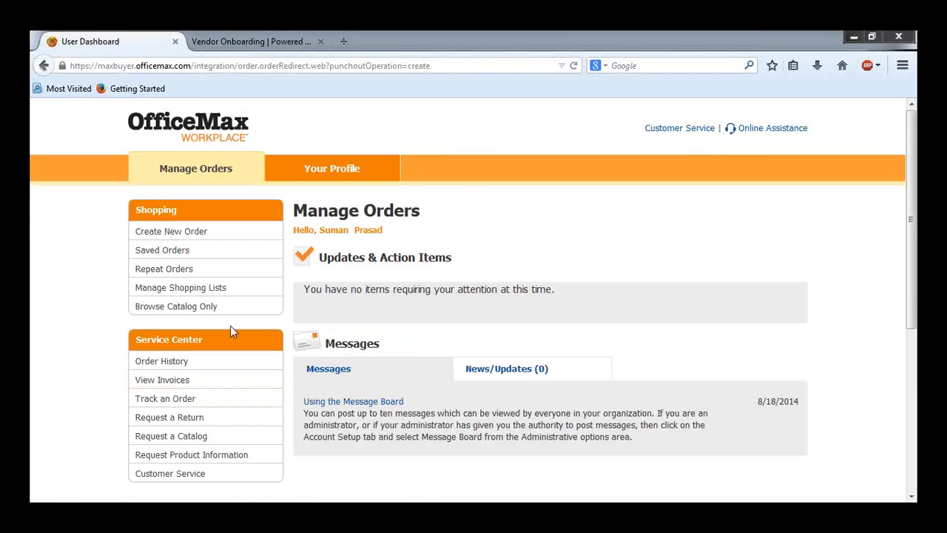
click(238, 239)
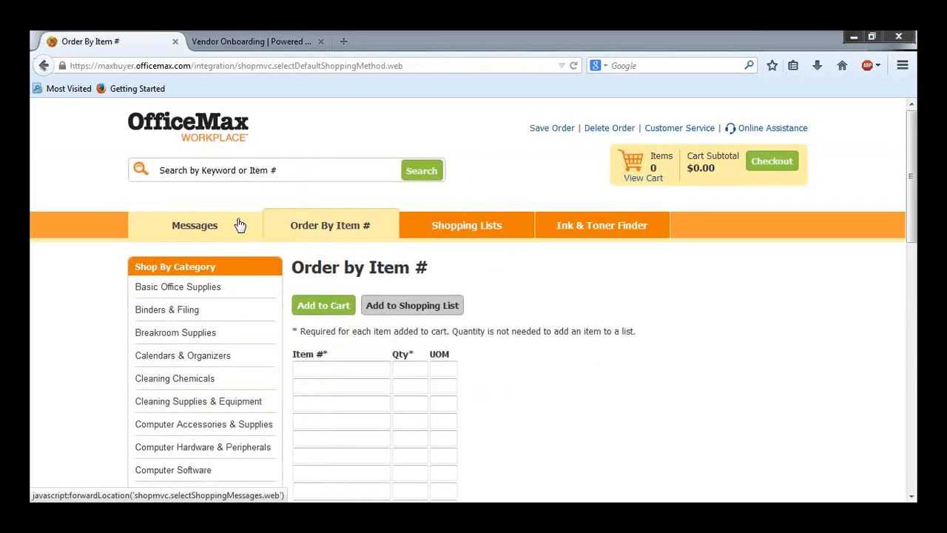
Step: Browse to the Electronics > Digital Cameras and Accessories > Digital Cameras category
scroll(194, 330, down, 3)
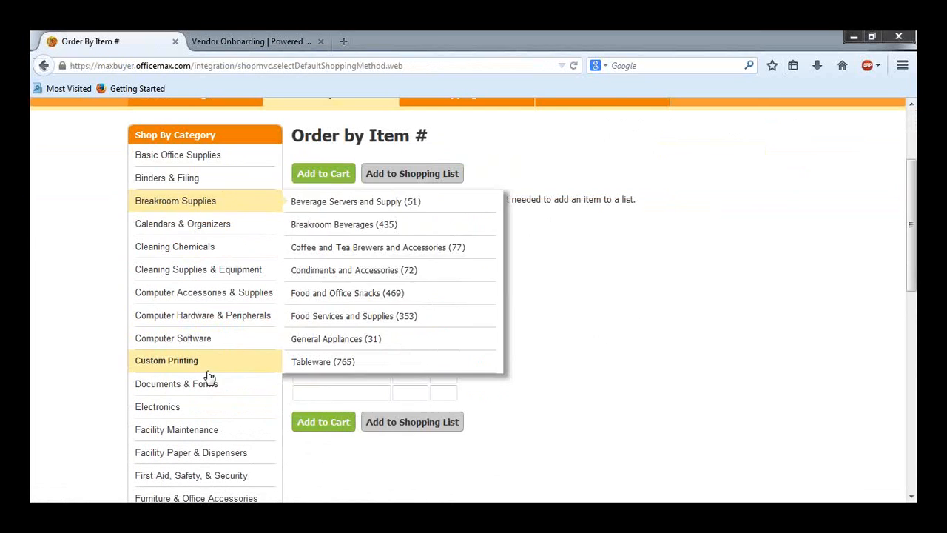
scroll(209, 395, down, 2)
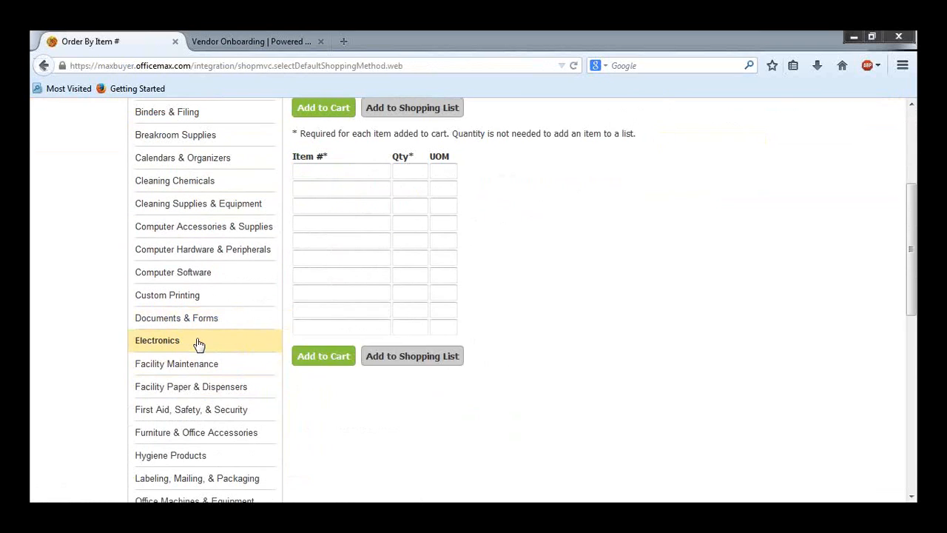
mouse_move(229, 341)
scroll(362, 369, down, 2)
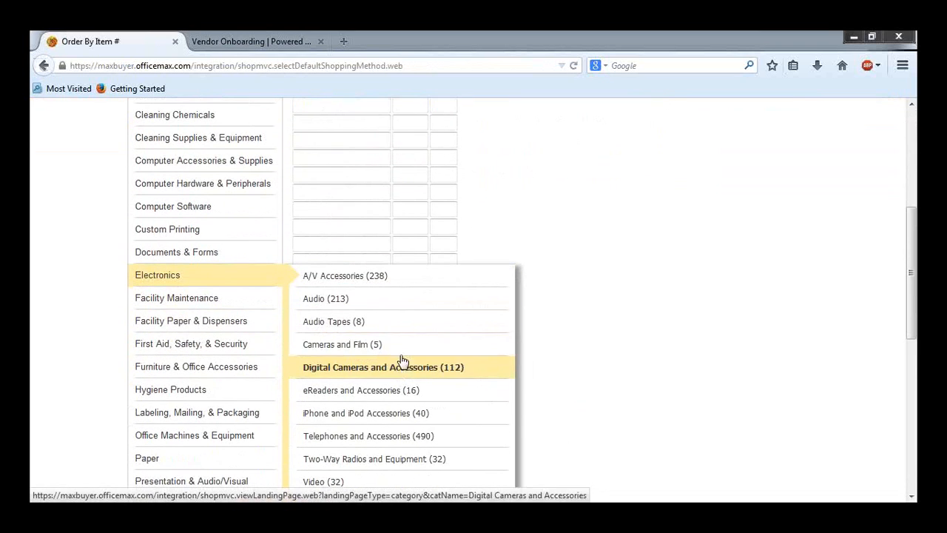
click(420, 369)
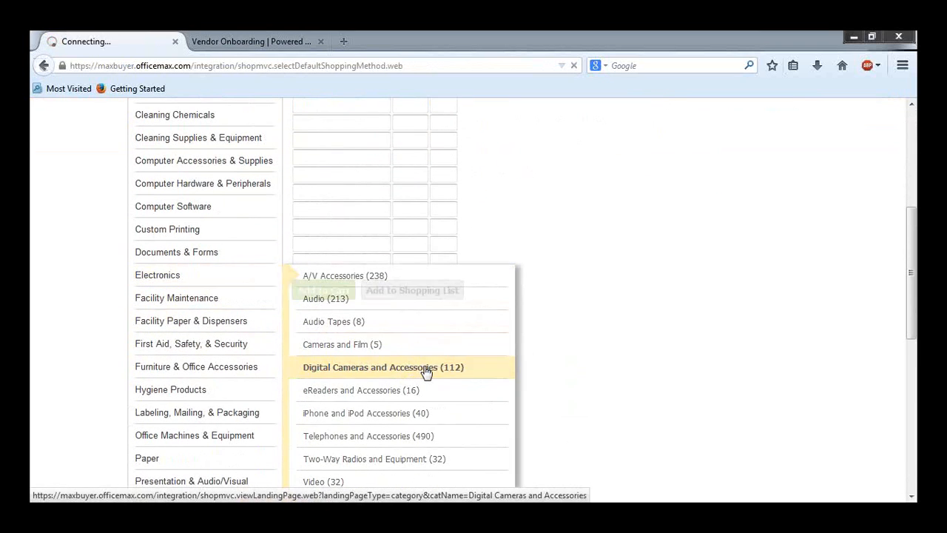
scroll(382, 343, down, 6)
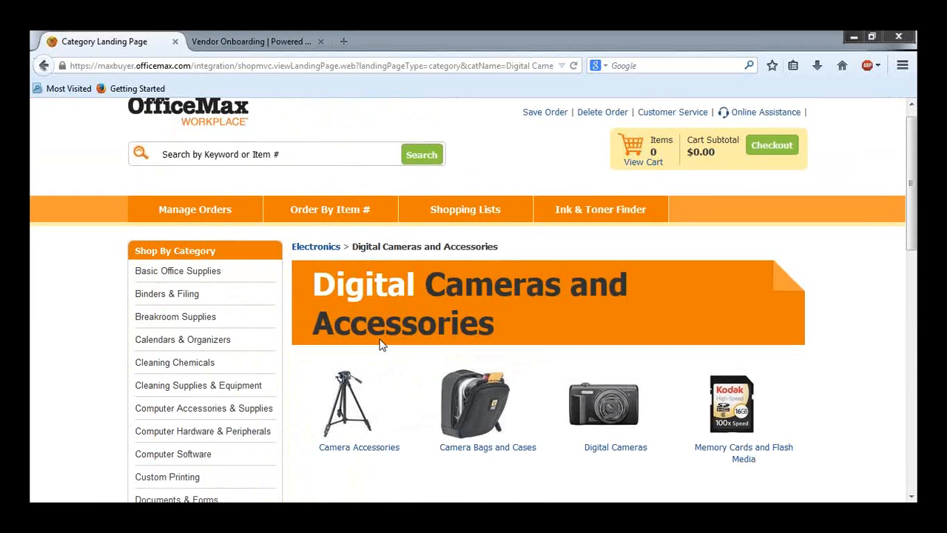
click(601, 268)
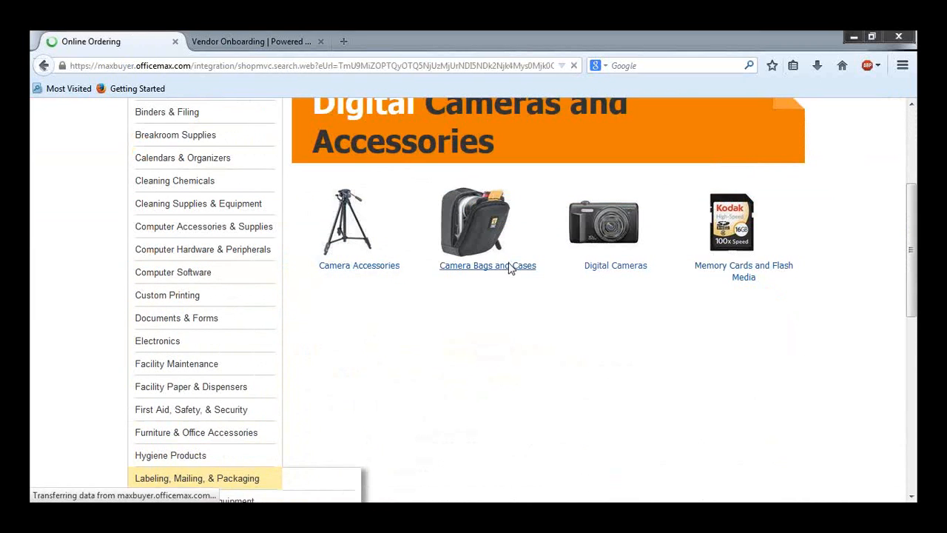
Step: Add 2 of the Sony DSLR-A-100K Digital Camera to the cart
scroll(510, 273, down, 3)
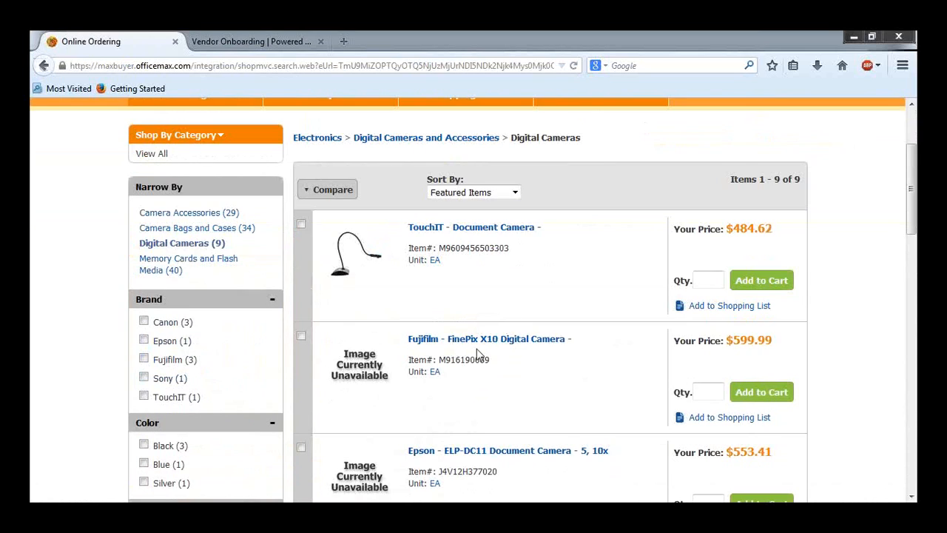
scroll(477, 349, down, 3)
click(698, 481)
text(2)
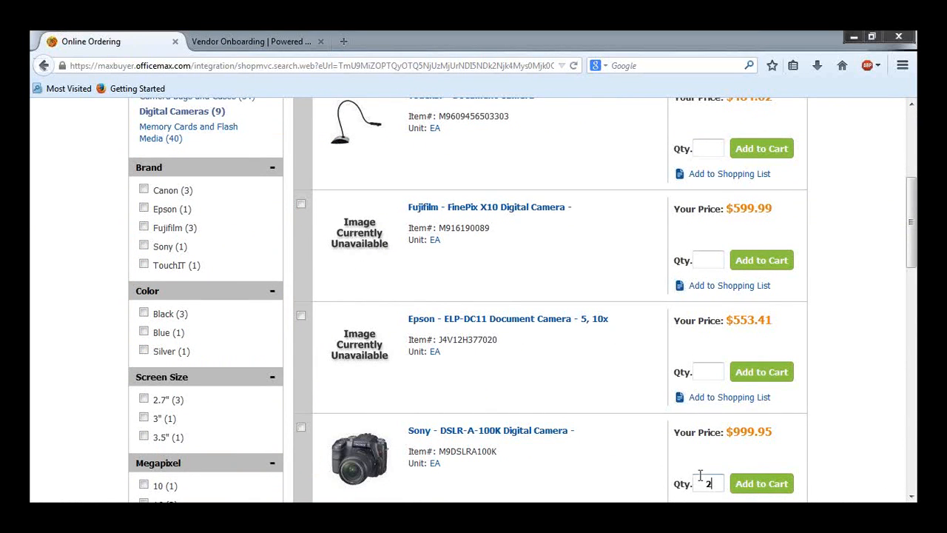
click(758, 489)
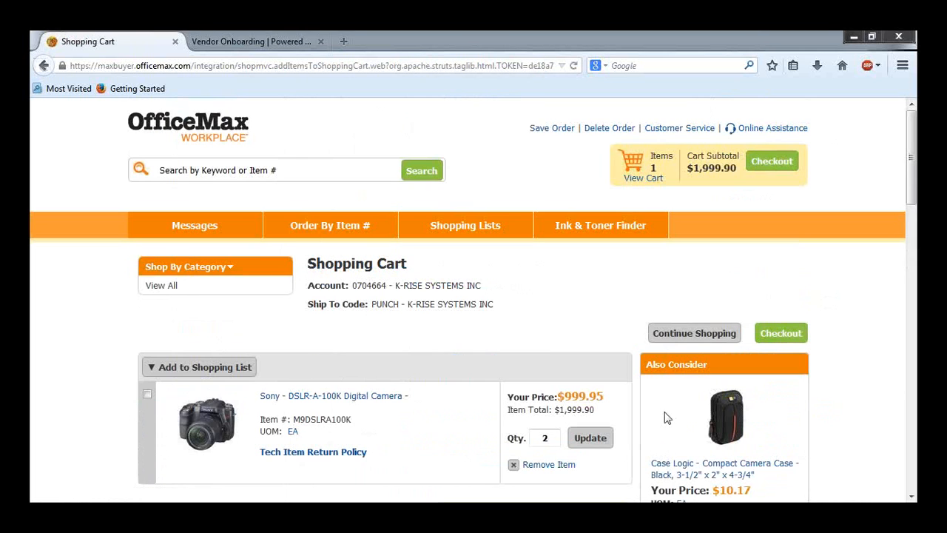
Step: Check out the cart and continue sending it back to EASYBuyer
click(791, 330)
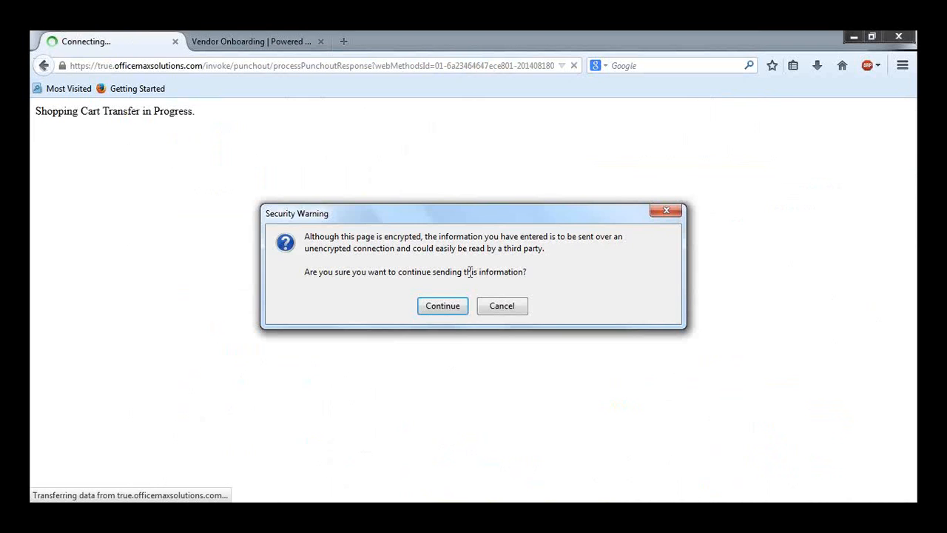
click(442, 305)
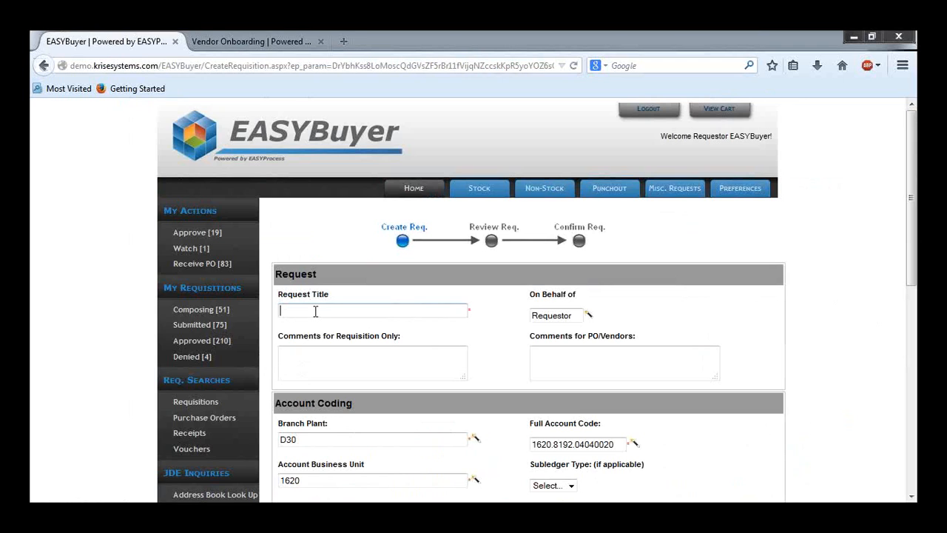
Step: Set the request title to New Camera and the requisition-only comment to New comments
text(New Camera)
click(451, 368)
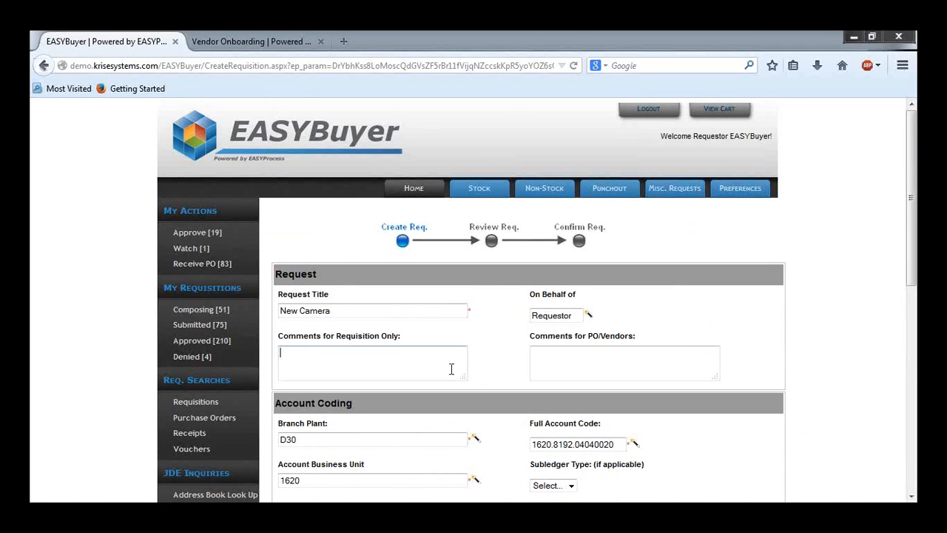
text(New comments)
Step: Enter JDE Comments as the comment for PO/Vendors
click(610, 377)
text(JDE Comments)
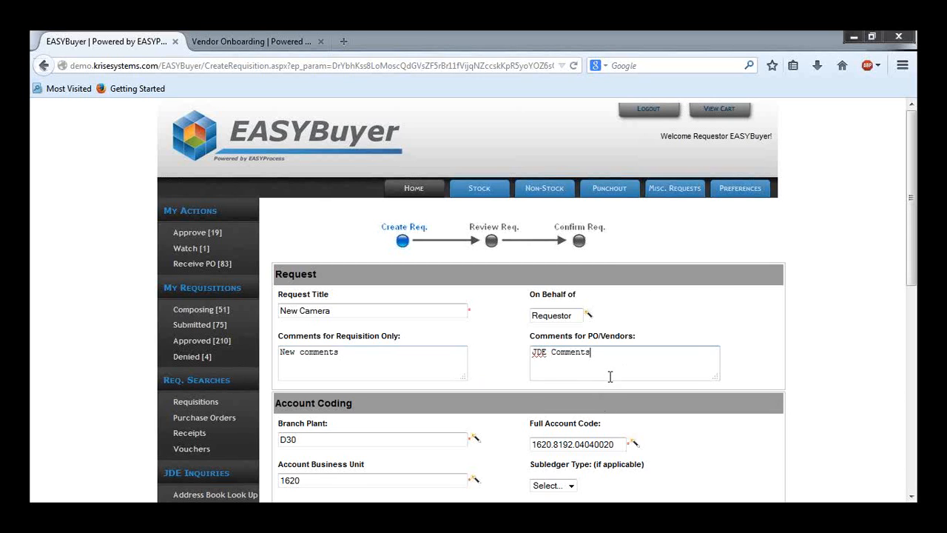
click(724, 290)
Step: Search the Branch Plant Selector for branch plants matching 30, then close it
scroll(455, 300, down, 5)
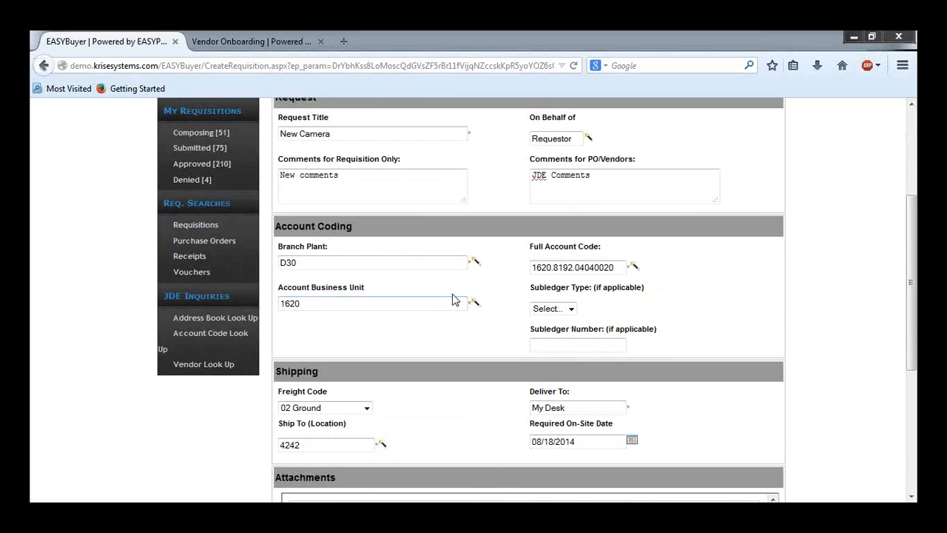
click(414, 263)
text(120)
key(BackSpace)
key(BackSpace)
key(BackSpace)
click(476, 266)
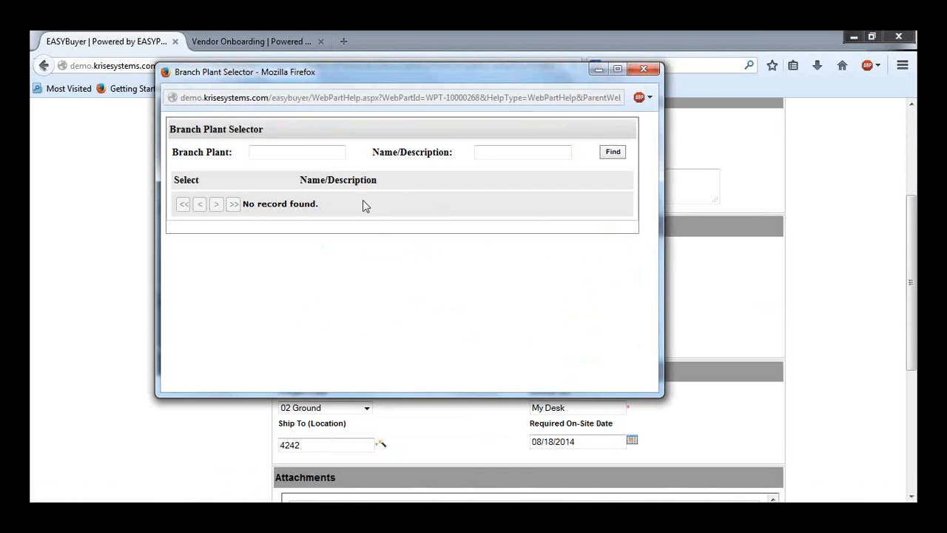
click(328, 151)
text(#))
key(BackSpace)
key(BackSpace)
text(30)
key(Return)
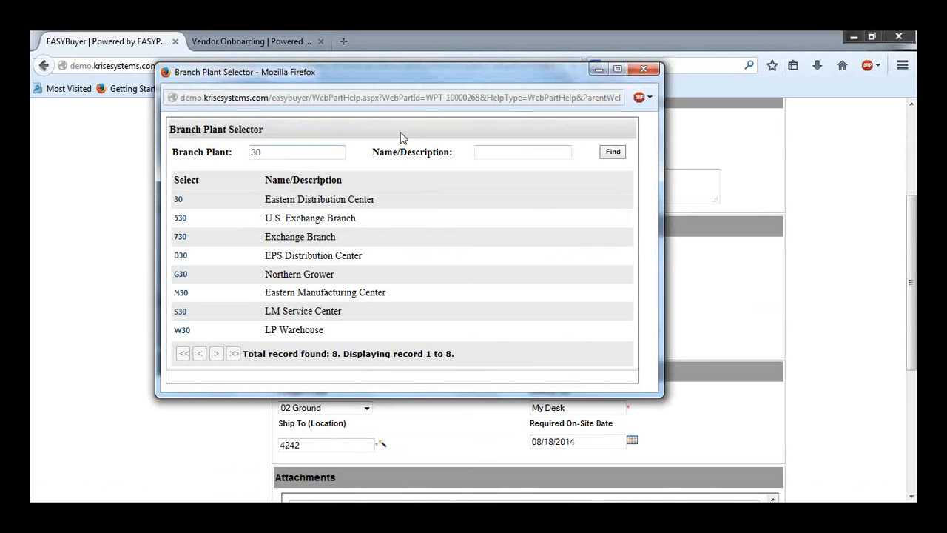
click(644, 70)
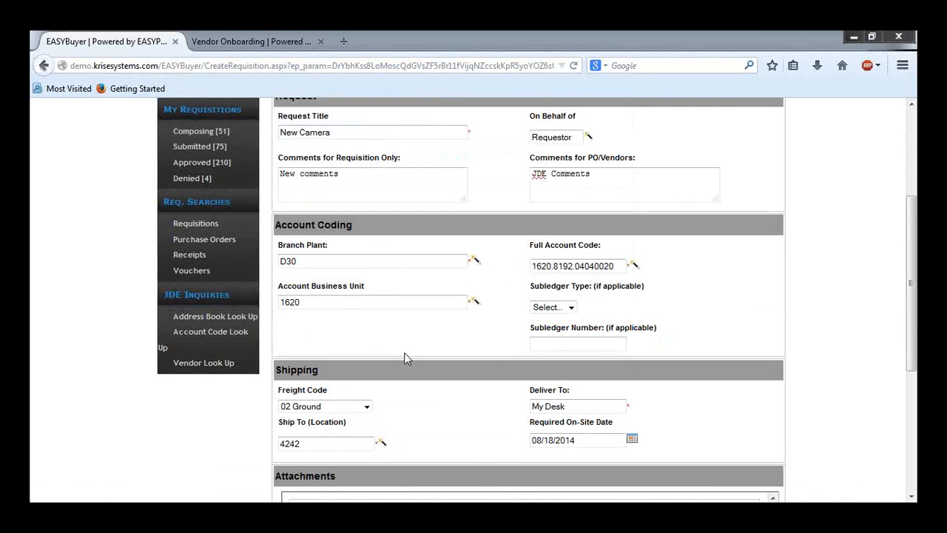
Step: Attach the file new 2.csv to the requisition
scroll(406, 358, down, 4)
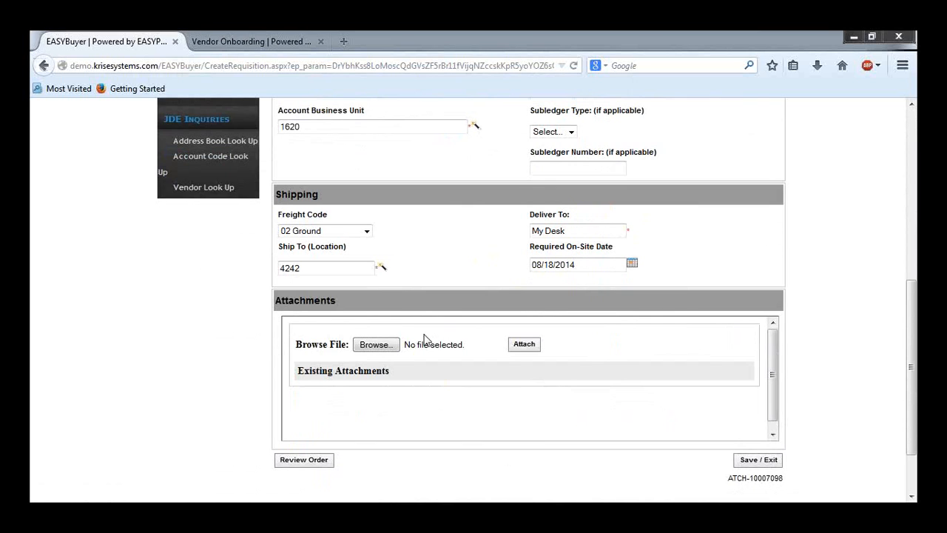
click(384, 348)
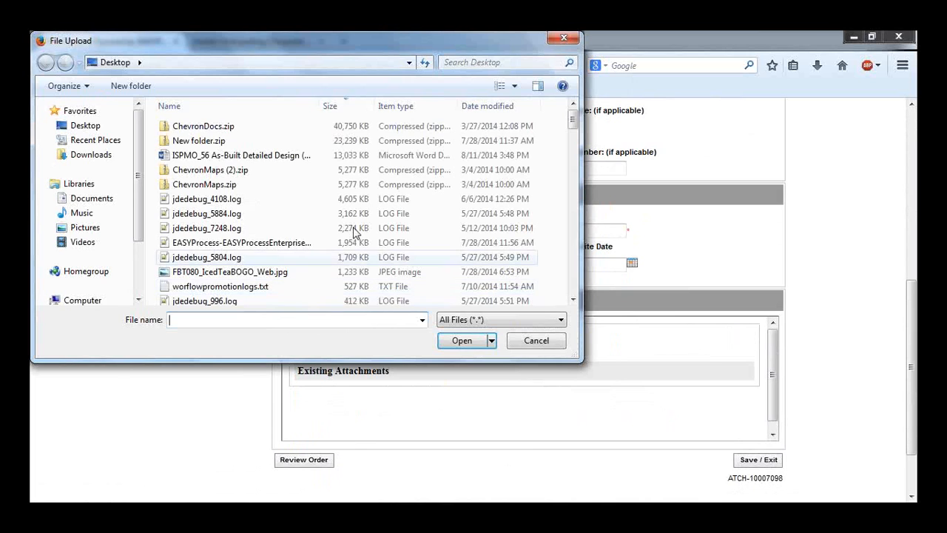
drag(574, 120, 573, 148)
click(191, 207)
click(459, 340)
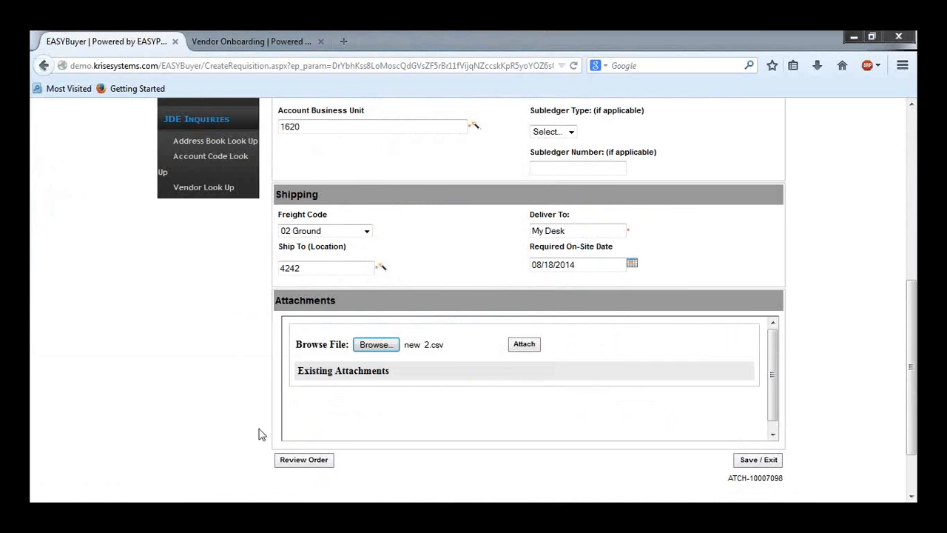
click(524, 345)
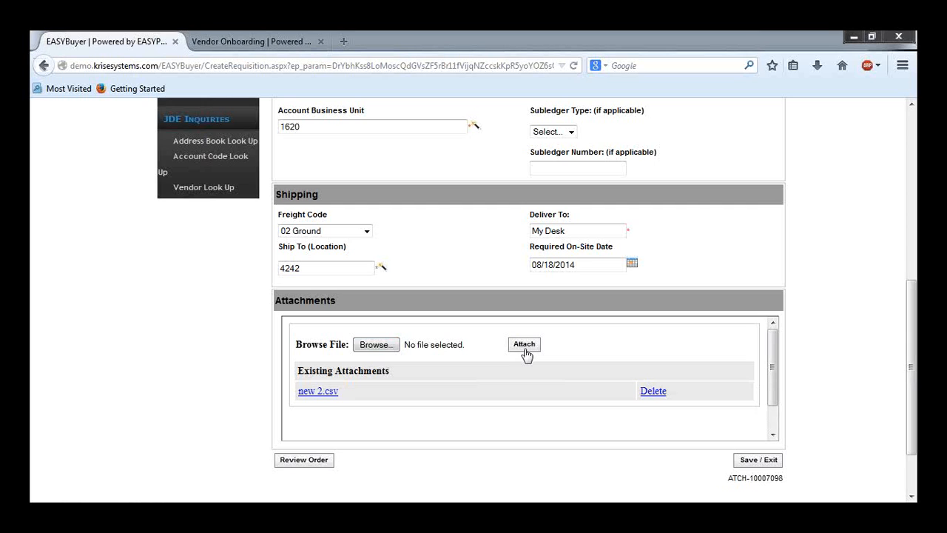
click(526, 349)
Step: Open the order review page for the requisition
scroll(536, 233, up, 5)
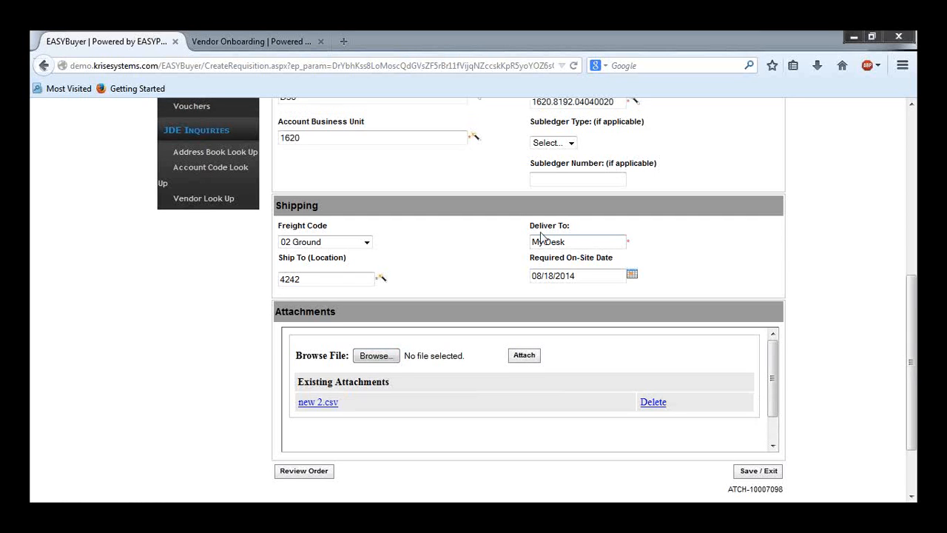
scroll(456, 234, down, 2)
scroll(456, 233, down, 3)
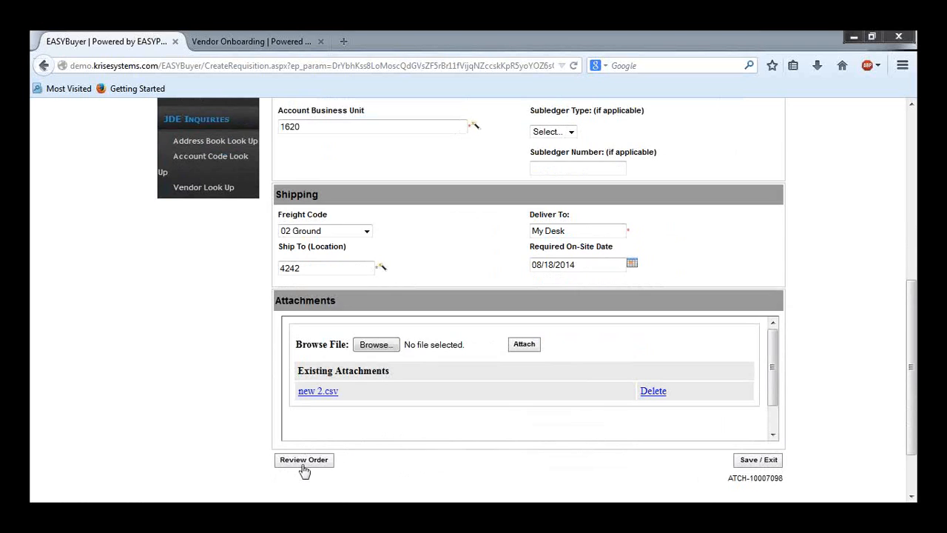
click(304, 460)
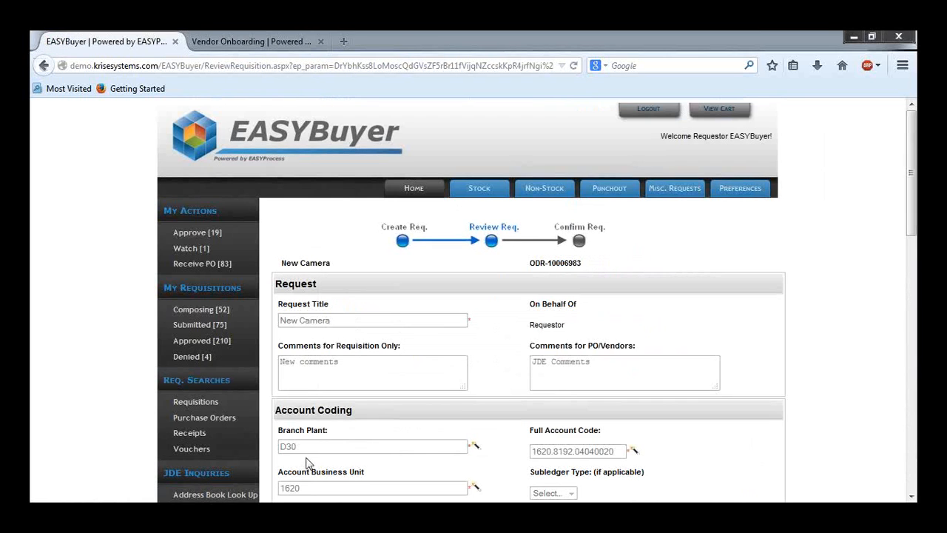
Step: Place the order now and acknowledge the submission message
scroll(340, 424, down, 10)
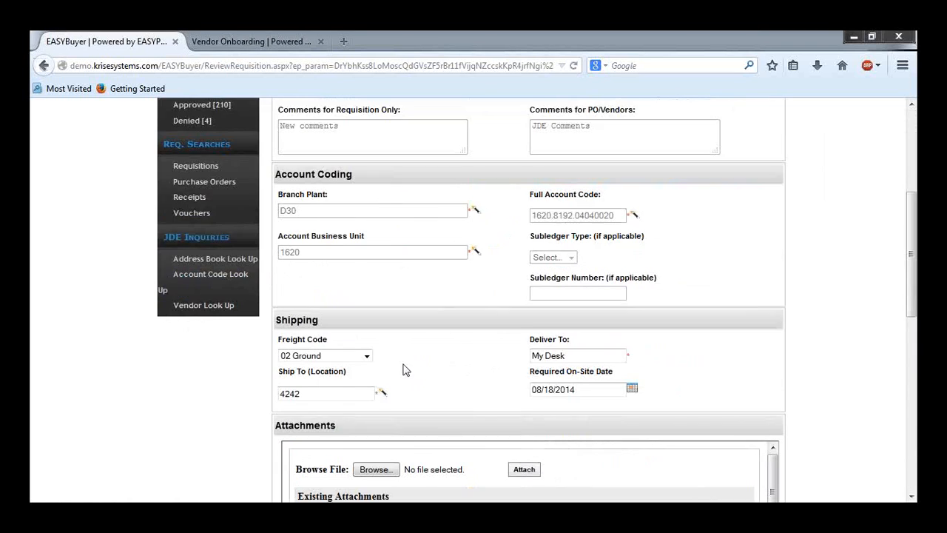
scroll(248, 316, down, 1)
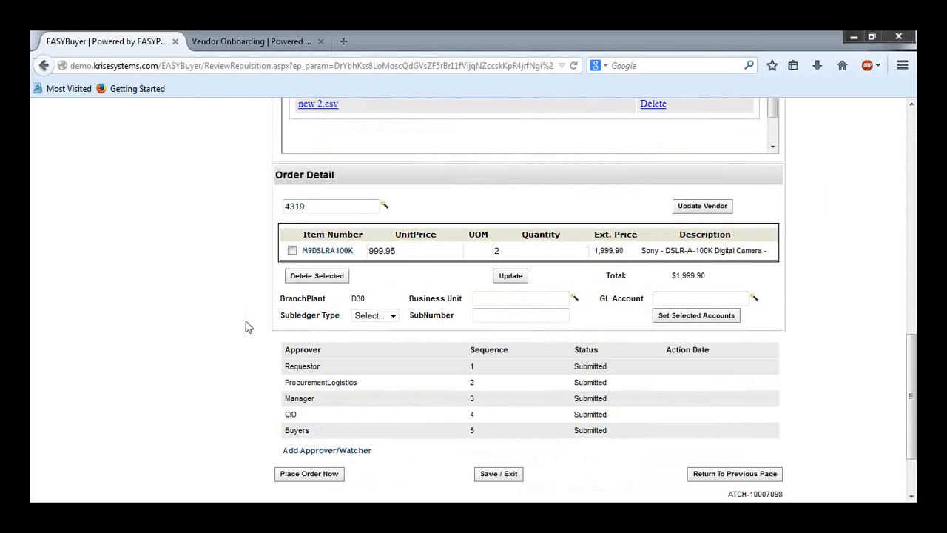
scroll(248, 327, down, 2)
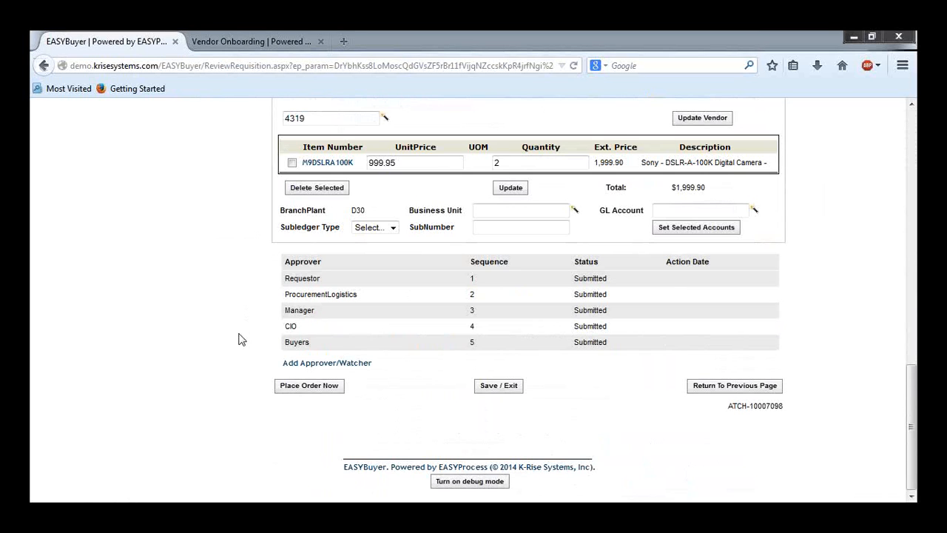
scroll(242, 340, up, 1)
scroll(331, 374, down, 1)
click(330, 385)
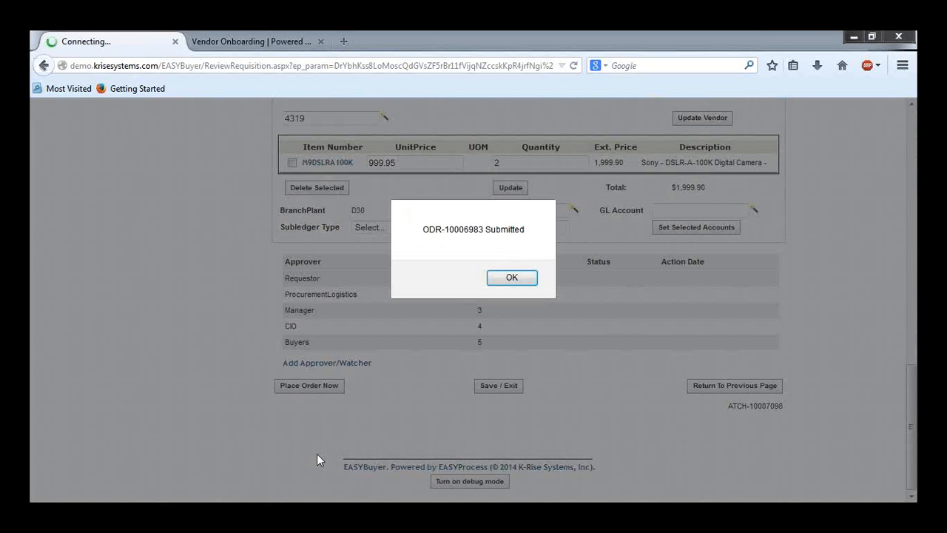
click(512, 277)
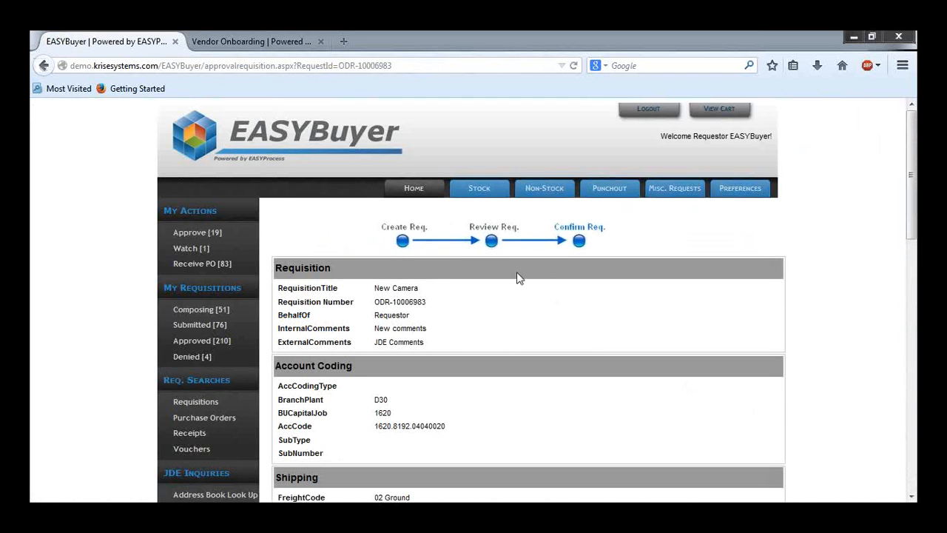
Step: Review the submitted requisition's details, order line, approver list and attachments on the confirmation page
scroll(518, 278, down, 5)
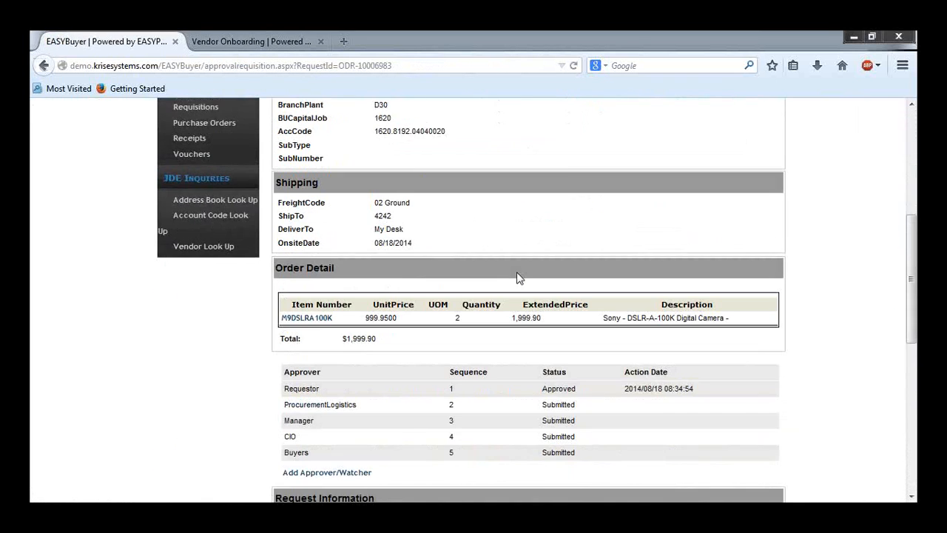
scroll(518, 277, down, 6)
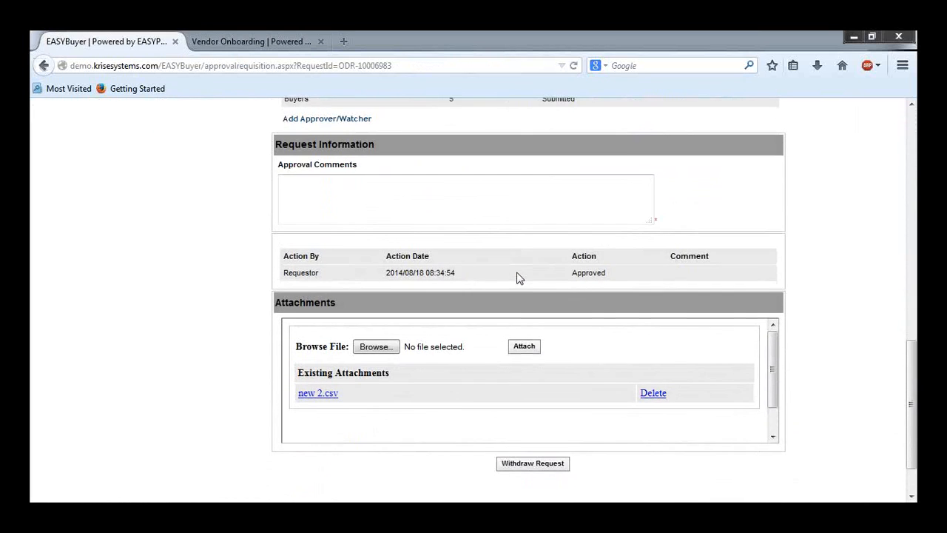
scroll(516, 278, up, 6)
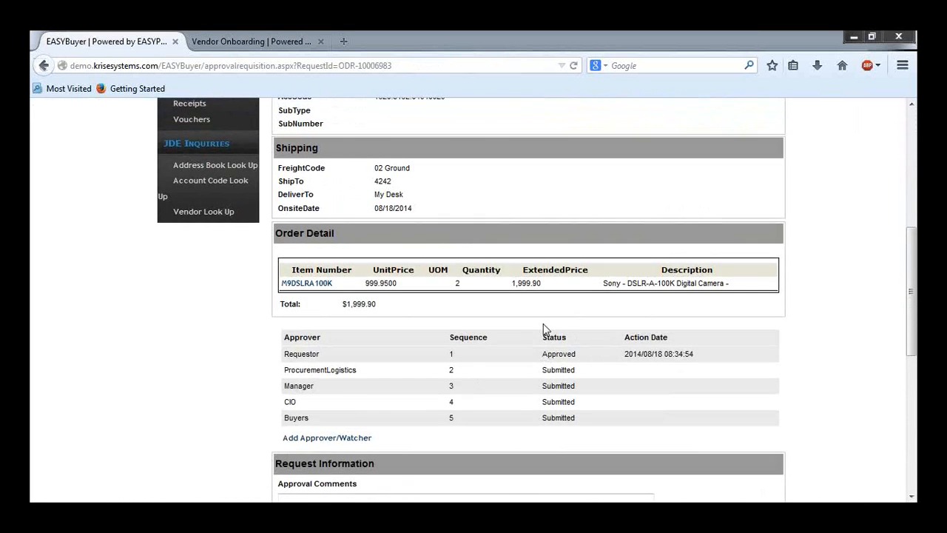
scroll(543, 337, up, 5)
scroll(524, 392, down, 2)
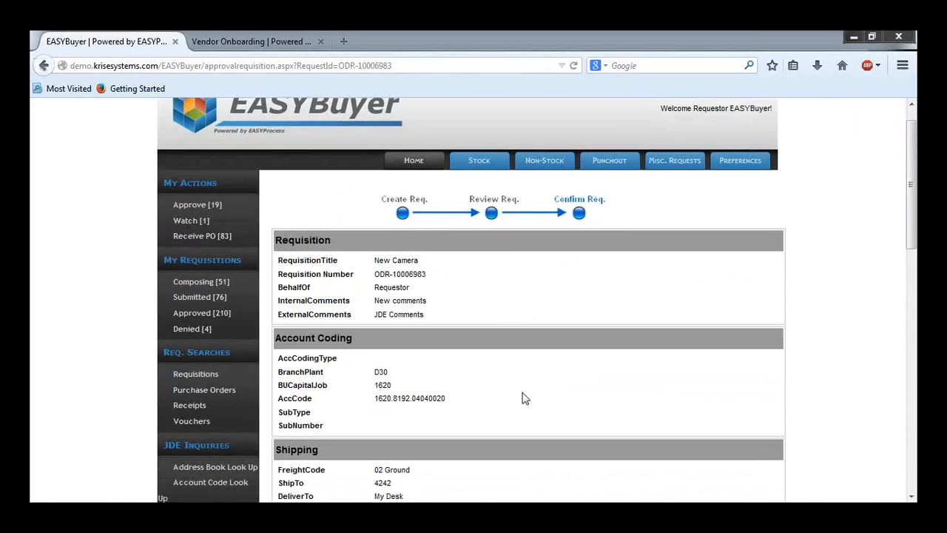
scroll(520, 411, down, 2)
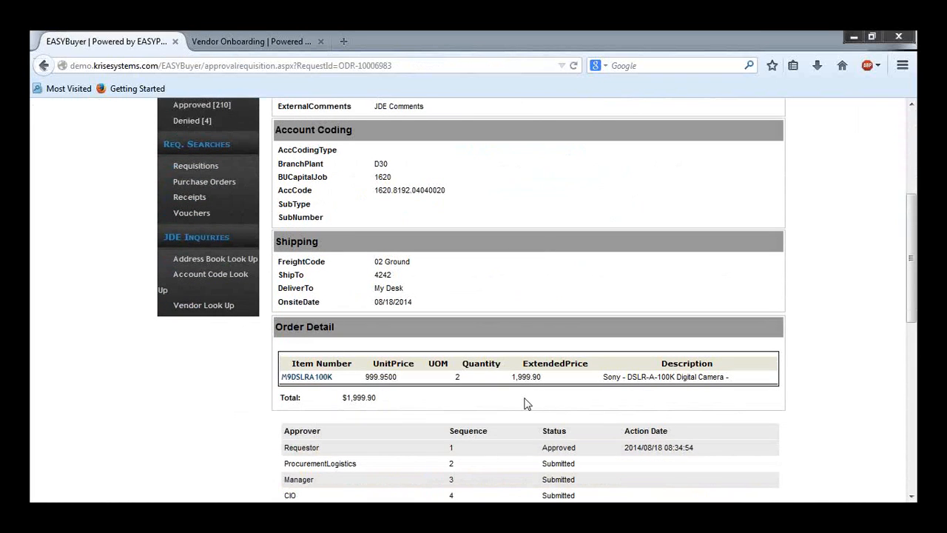
scroll(527, 403, up, 4)
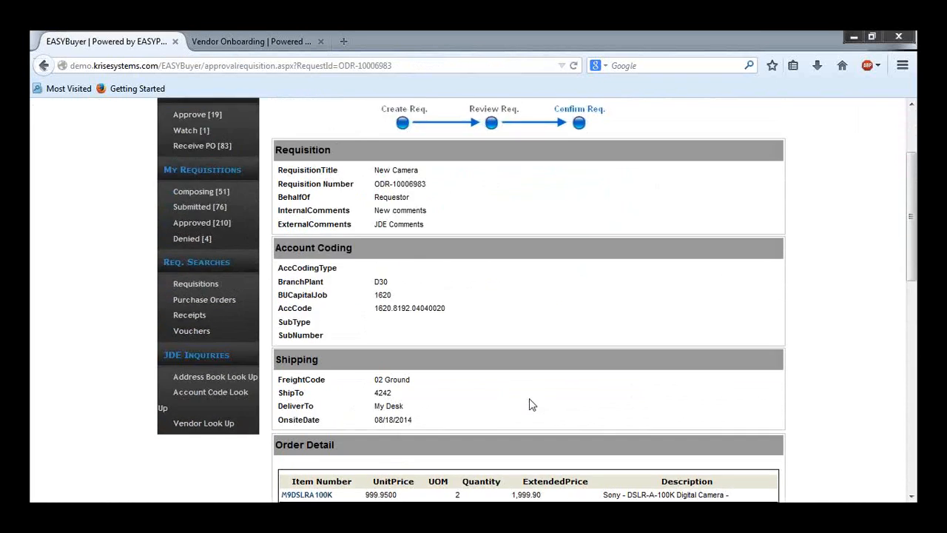
Step: Log out and sign back in as the ProcurementLogistics user with its password
click(641, 122)
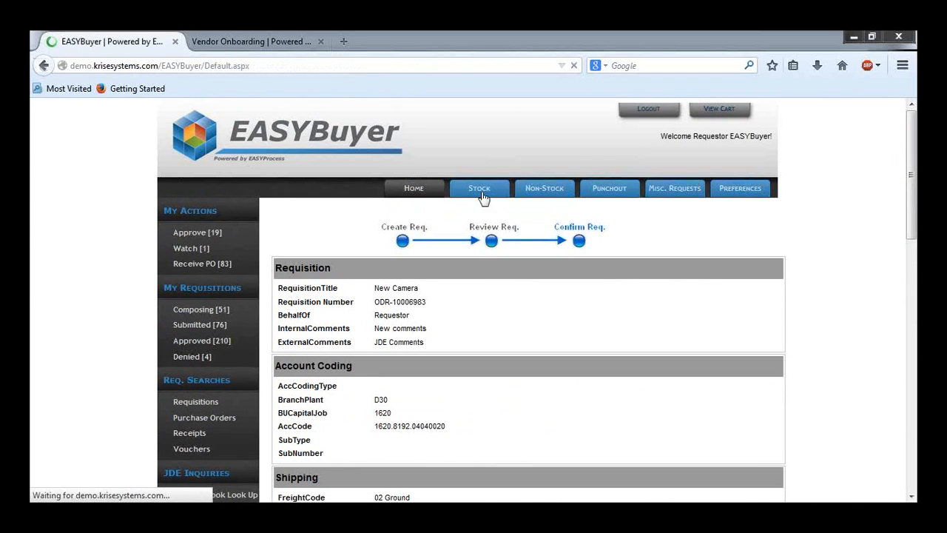
click(486, 205)
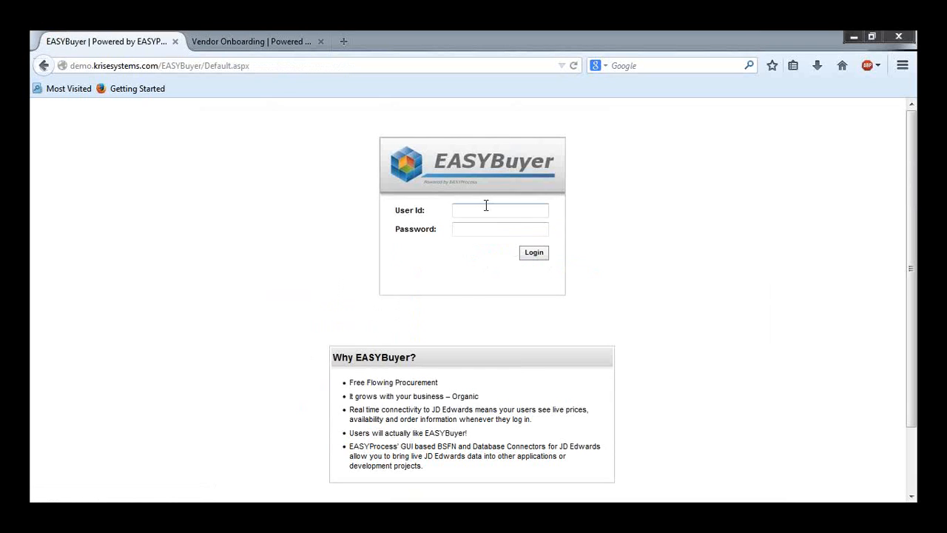
click(486, 205)
click(499, 250)
click(534, 254)
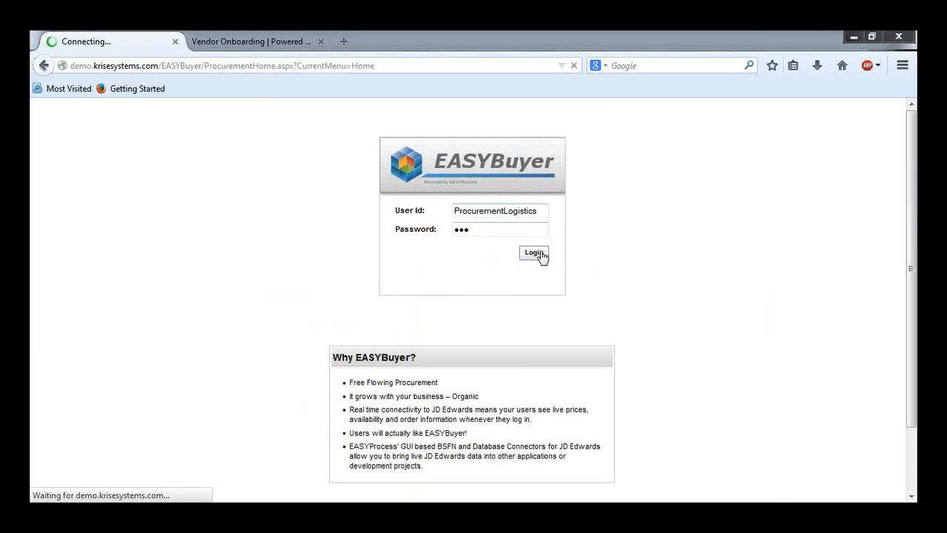
Step: Open the New Camera requisition ODR-10006983 from the pending approvals and review its details
click(222, 231)
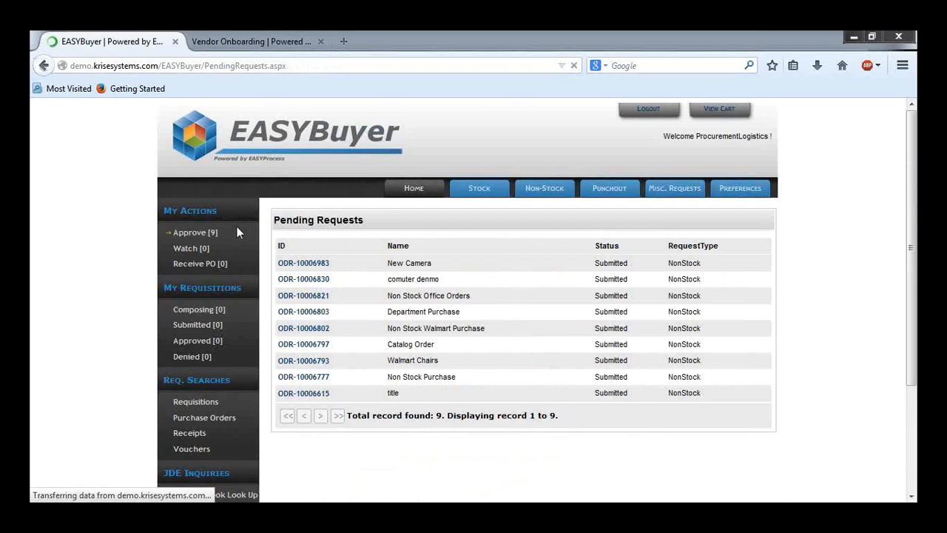
click(294, 265)
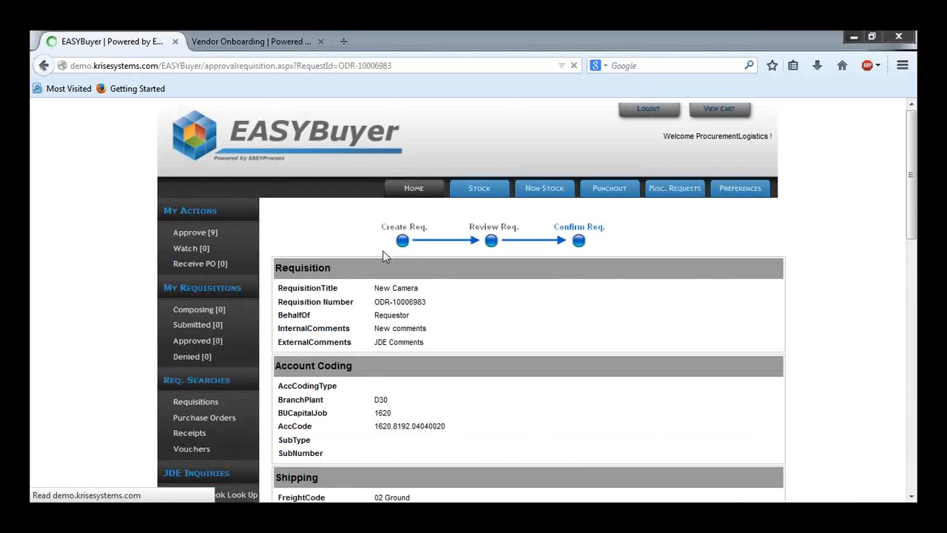
scroll(383, 255, down, 5)
scroll(383, 255, down, 2)
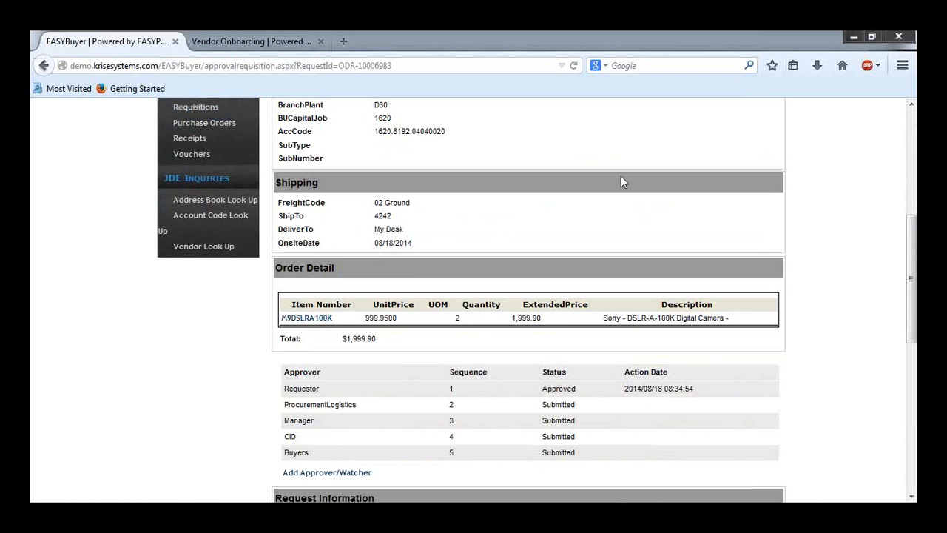
scroll(592, 227, down, 2)
scroll(567, 258, down, 5)
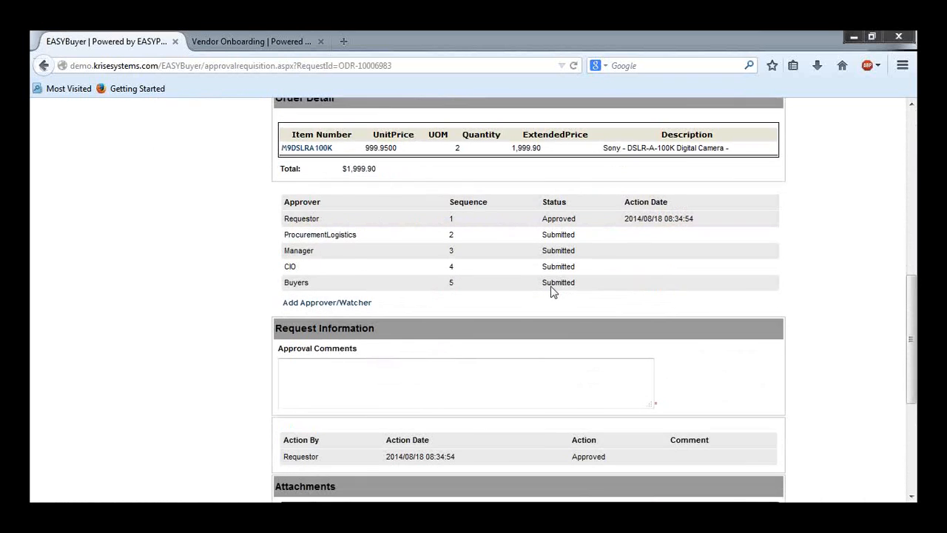
scroll(491, 332, down, 1)
scroll(492, 334, up, 5)
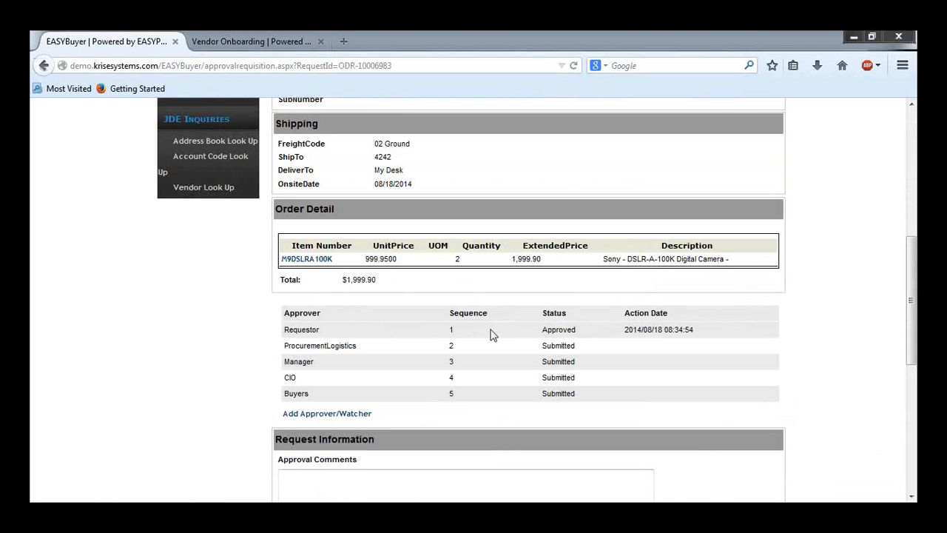
scroll(491, 334, down, 4)
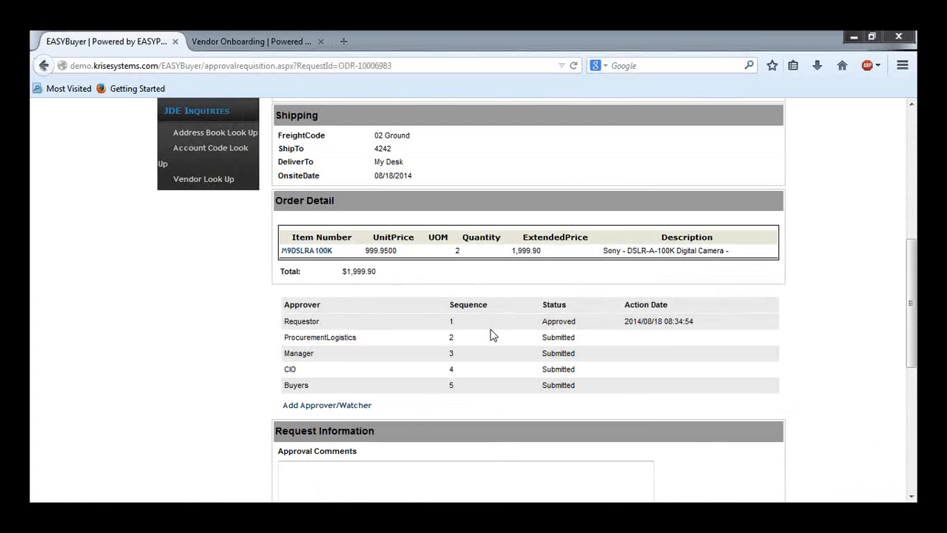
Step: Approve the requisition with the approval comment "Looks good"
click(481, 314)
text(Looks good)
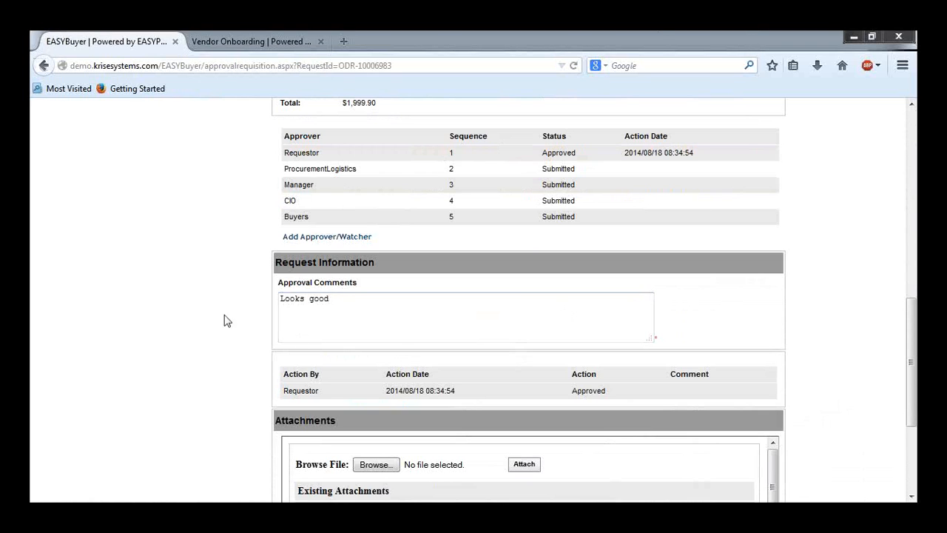
scroll(254, 234, down, 4)
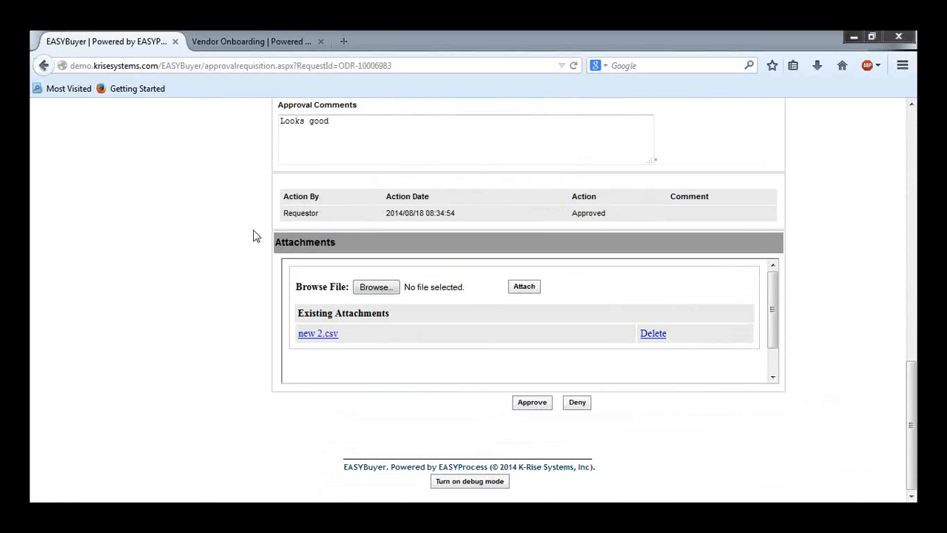
click(522, 404)
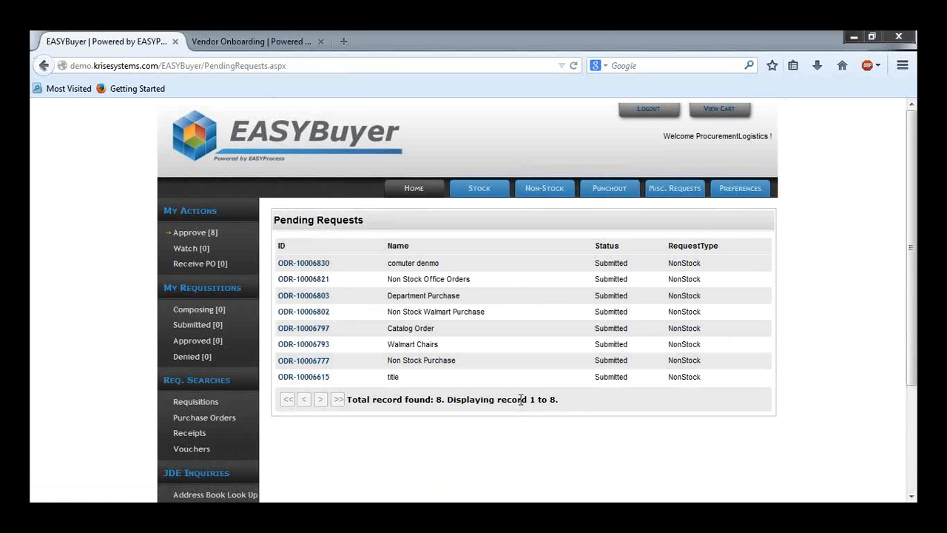
Step: Log out and sign in as the manager user
click(641, 110)
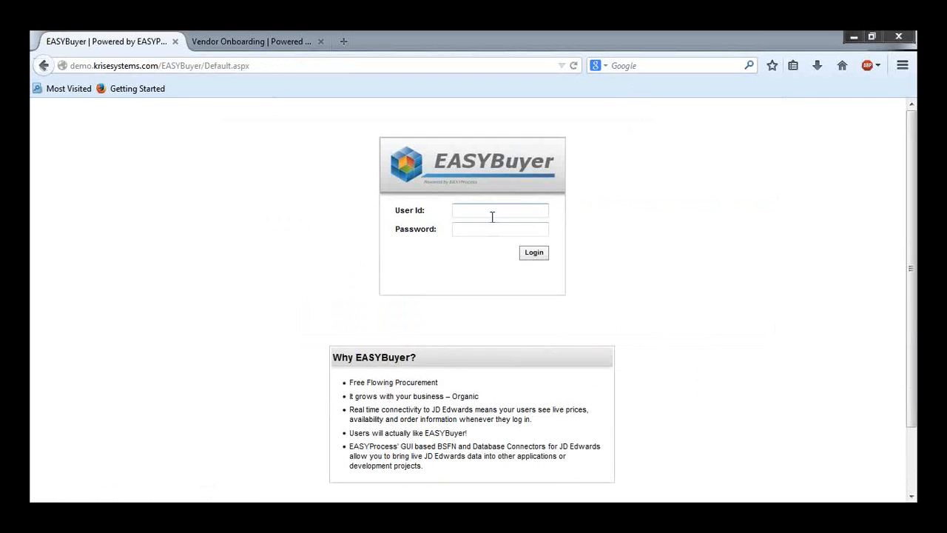
click(492, 214)
text(manager)
key(Tab)
key(Return)
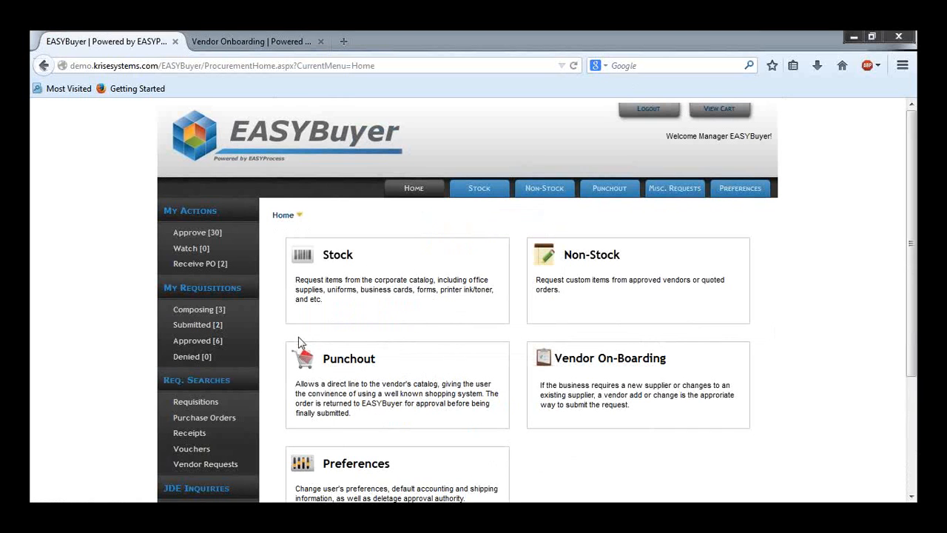
Step: Open the New Camera requisition from the manager's pending approvals and approve it
click(202, 235)
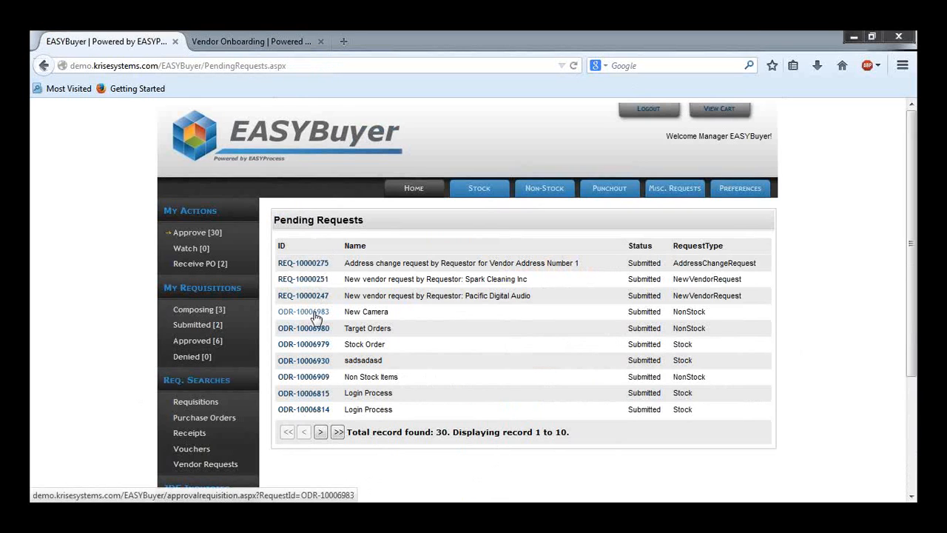
click(316, 316)
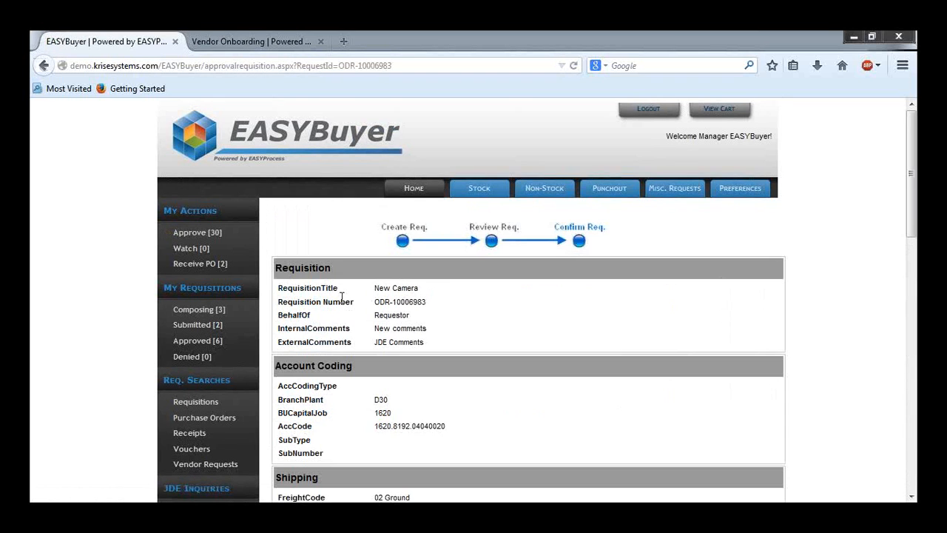
scroll(482, 300, down, 8)
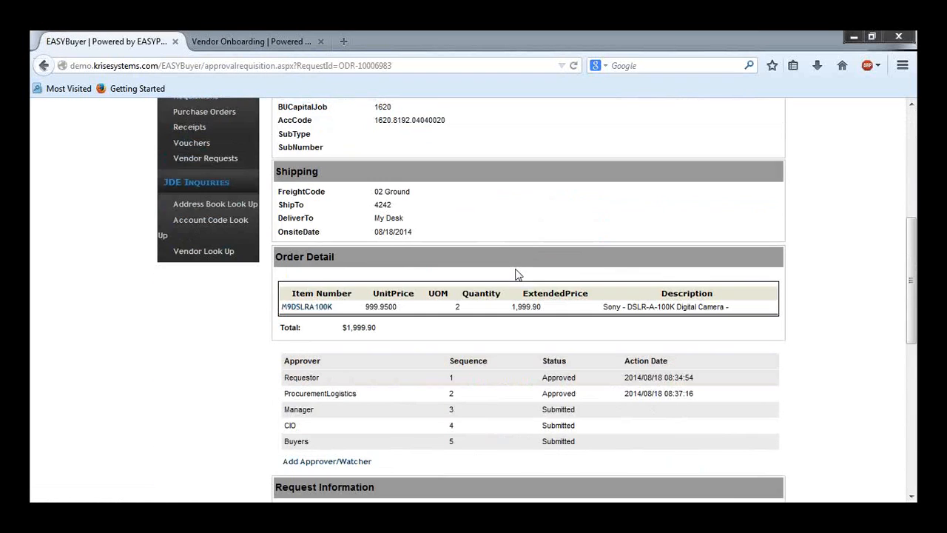
scroll(482, 300, down, 3)
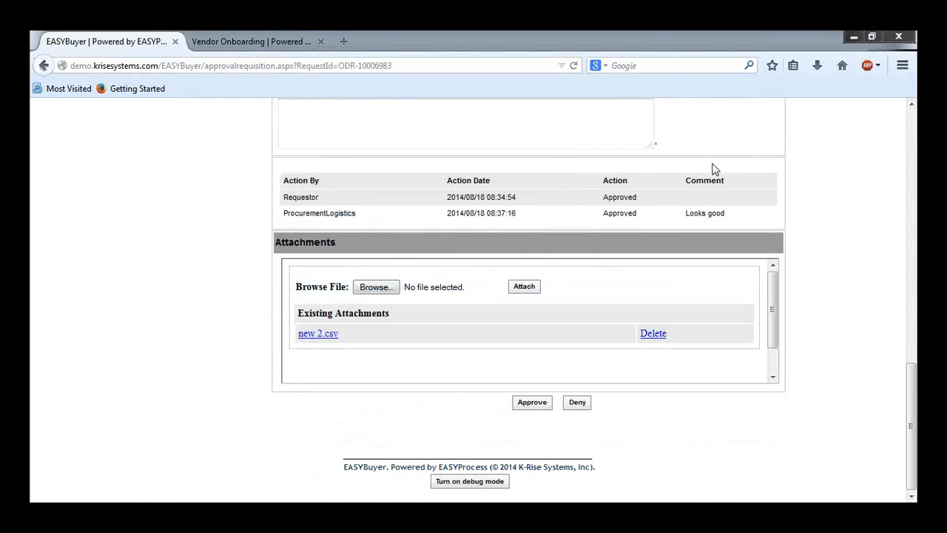
click(530, 402)
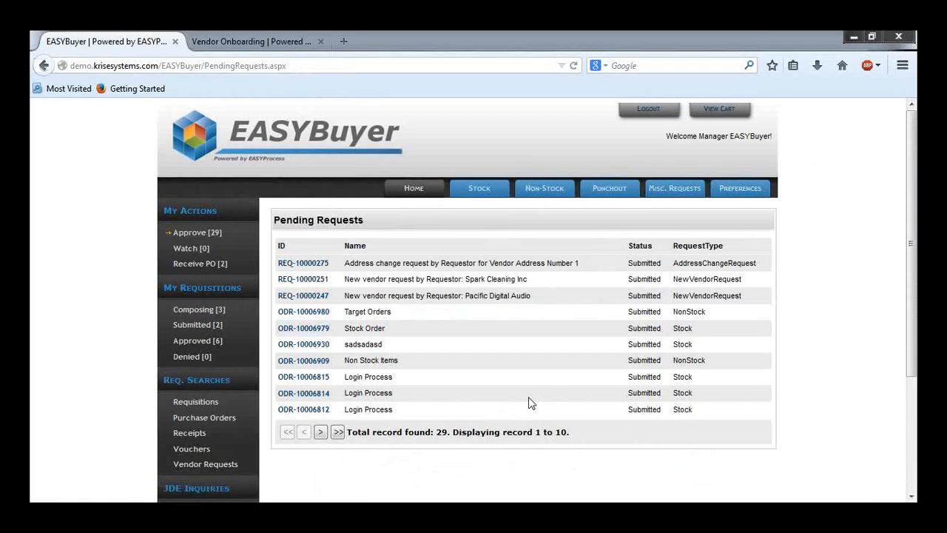
Step: Log out, sign in as the buyer user, and open its pending approvals list
click(643, 118)
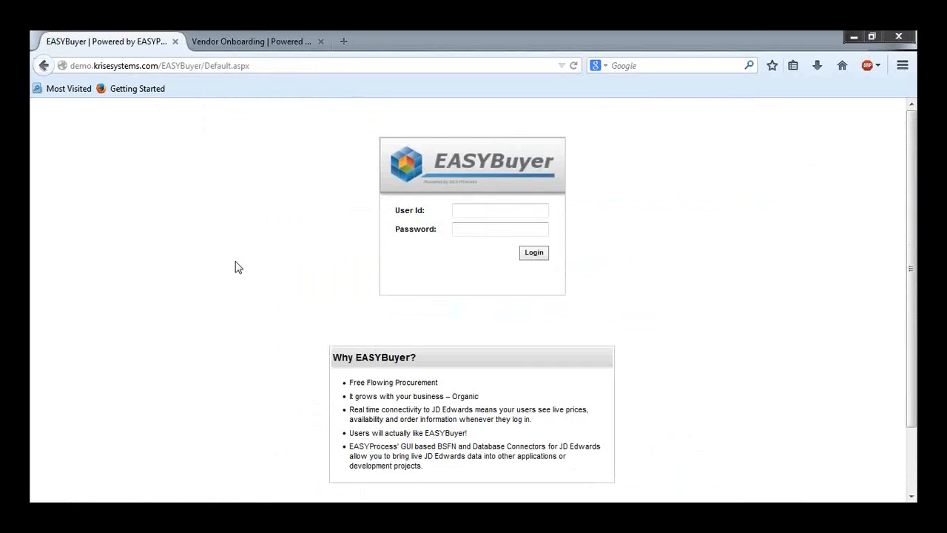
click(488, 209)
click(488, 209)
click(474, 288)
click(524, 254)
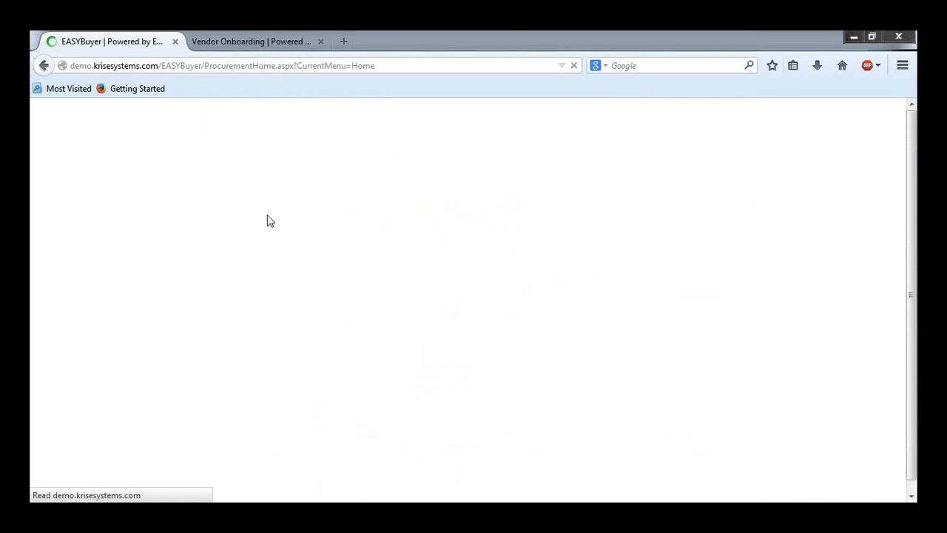
click(189, 235)
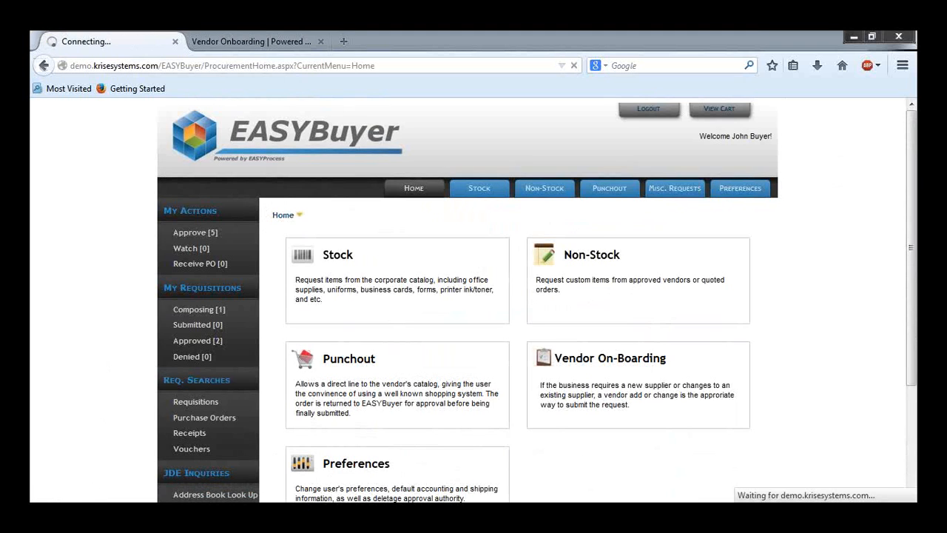
Step: Switch to Outlook and read the latest notification email for requisition ODR-10006983 (New Camera)
mouse_move(120, 512)
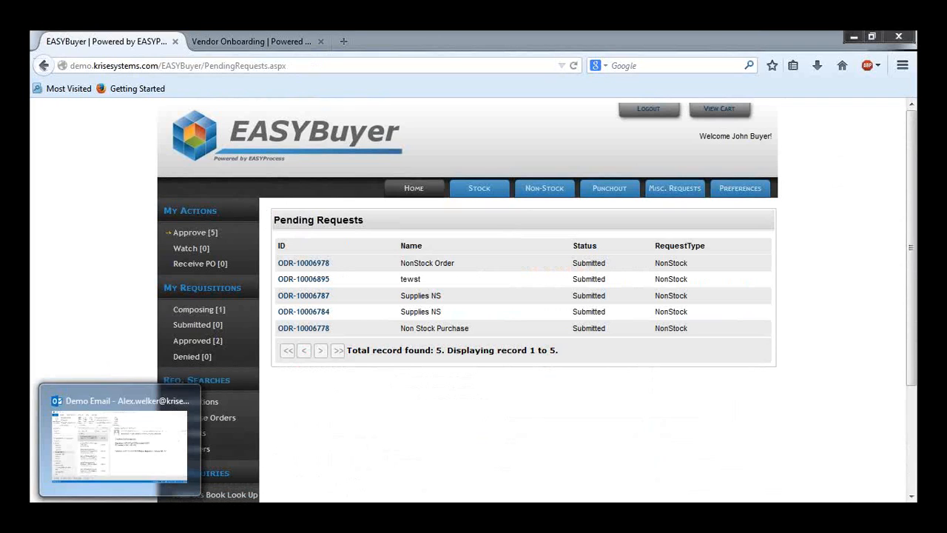
click(89, 457)
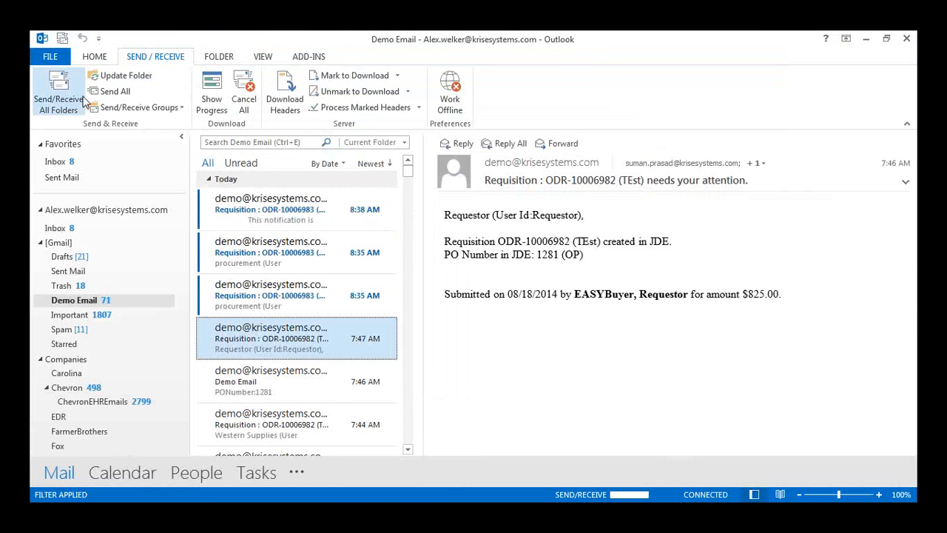
click(316, 198)
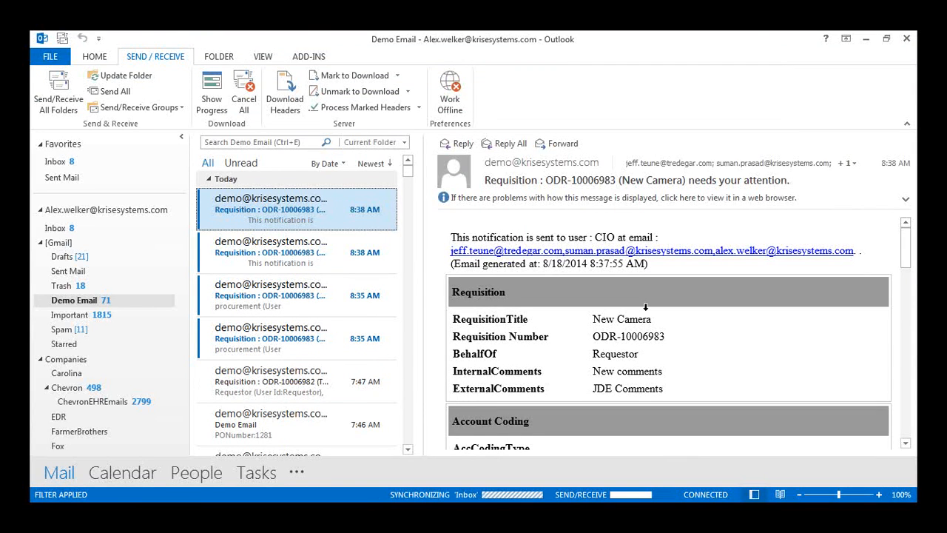
scroll(645, 306, down, 2)
scroll(654, 312, down, 15)
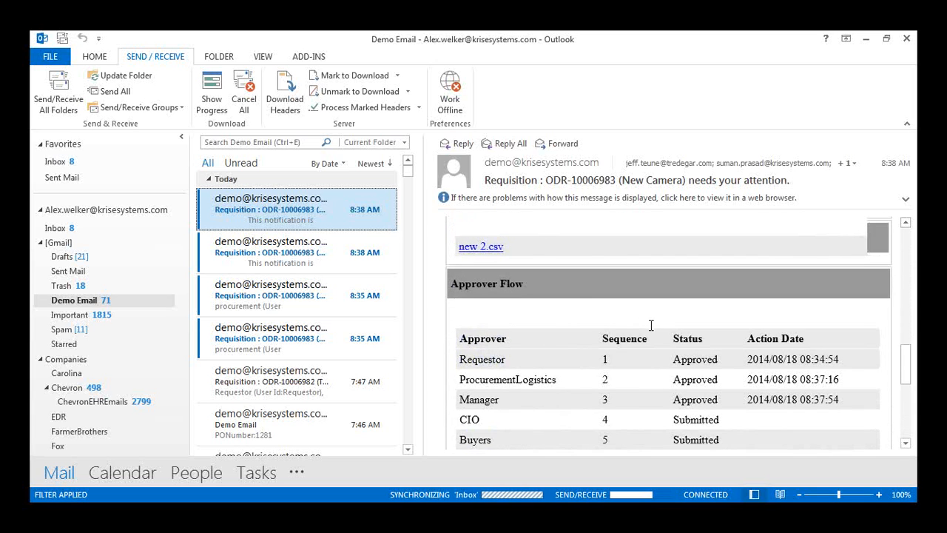
scroll(651, 325, up, 15)
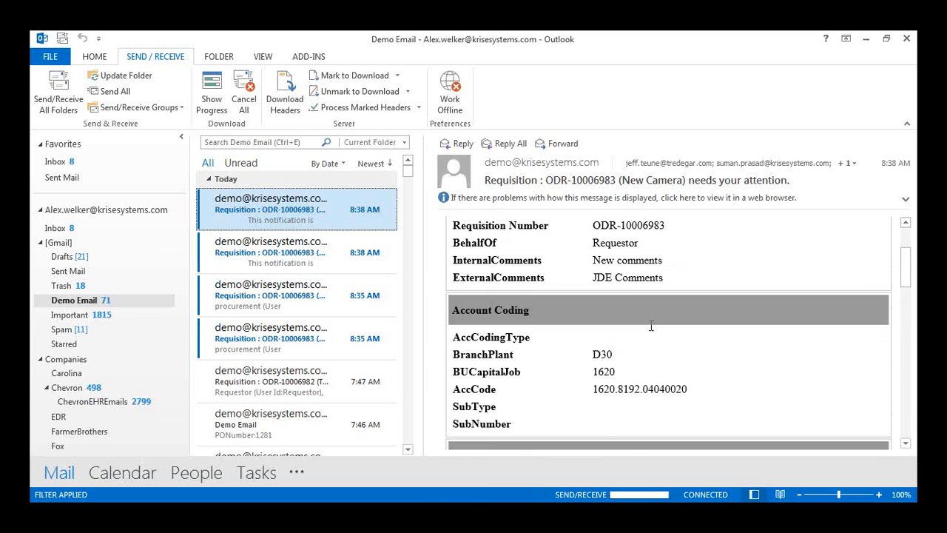
scroll(652, 325, down, 8)
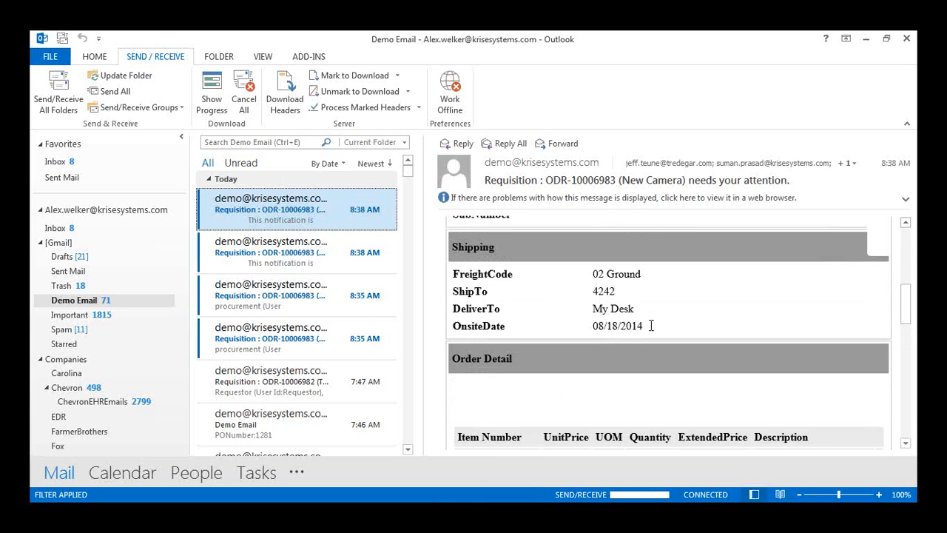
scroll(651, 326, down, 1)
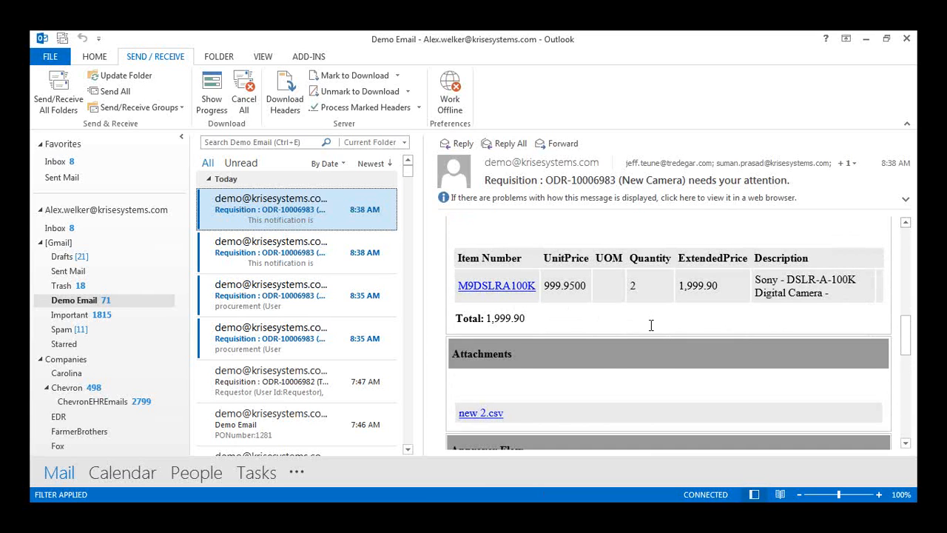
Step: Open the New Camera notification email in its own window and review it down to the approval links
scroll(651, 325, up, 10)
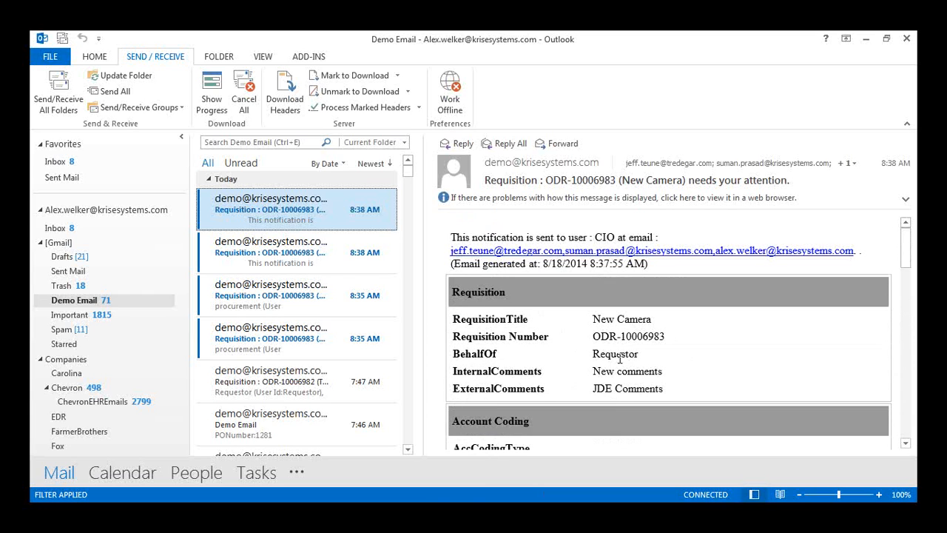
double_click(280, 211)
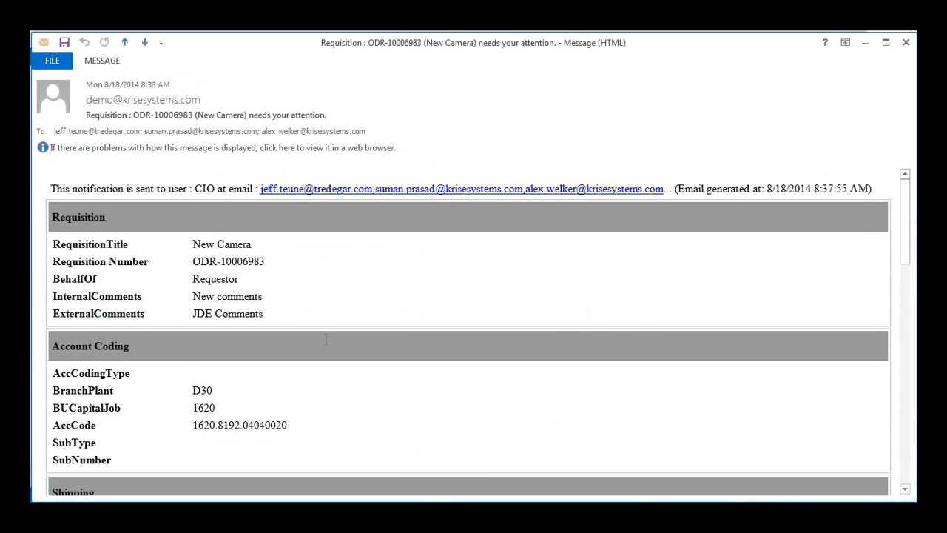
scroll(326, 339, down, 4)
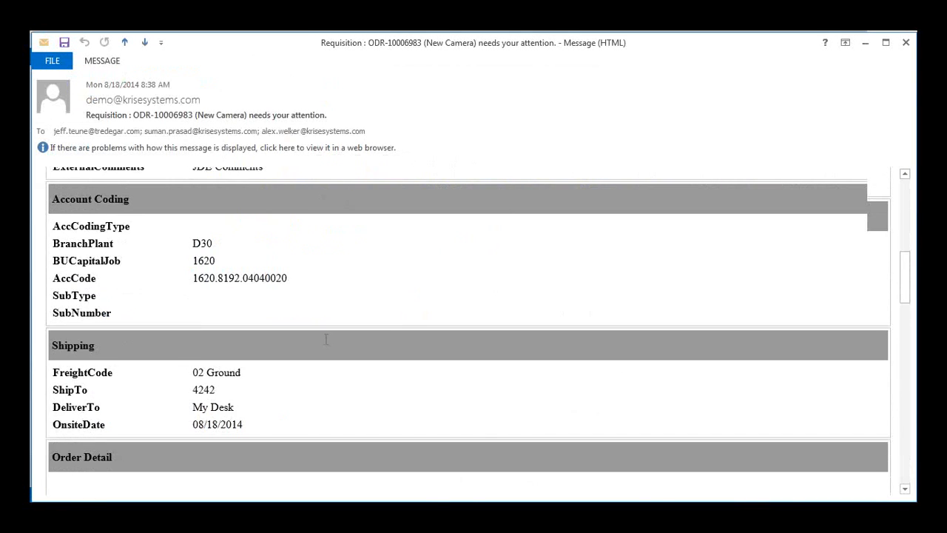
scroll(325, 339, down, 3)
scroll(326, 339, down, 15)
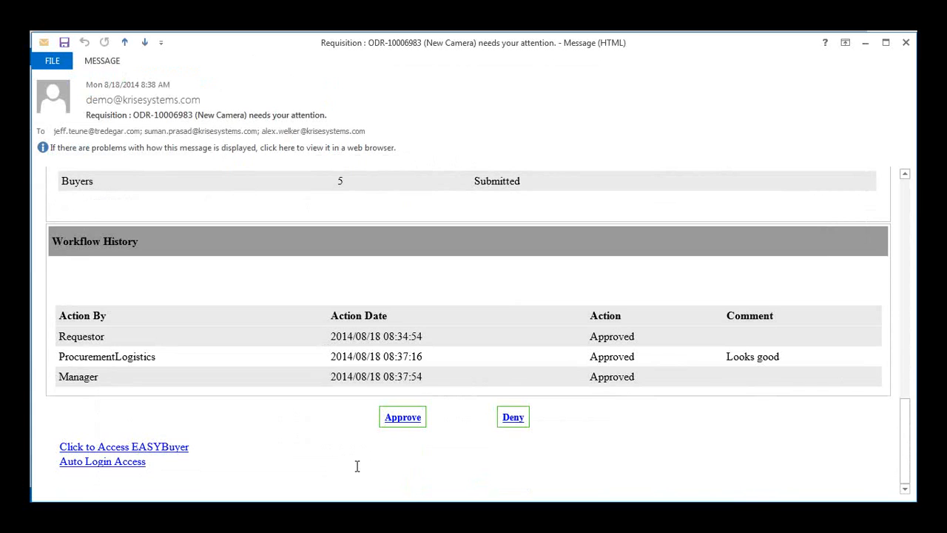
click(404, 422)
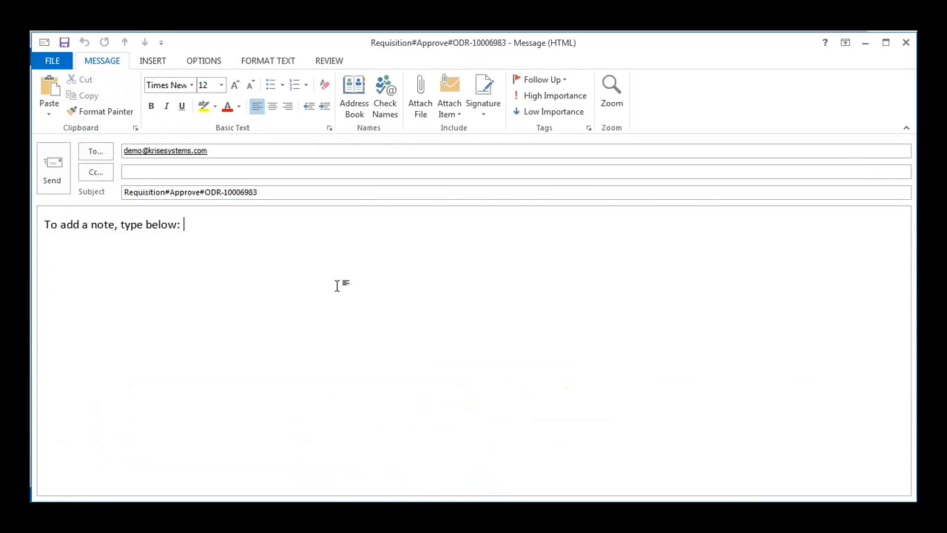
click(907, 46)
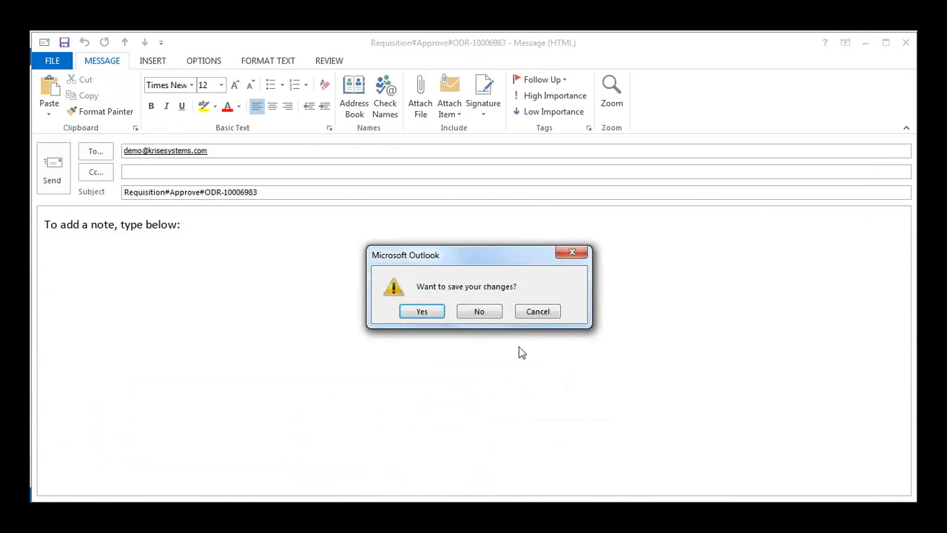
click(490, 316)
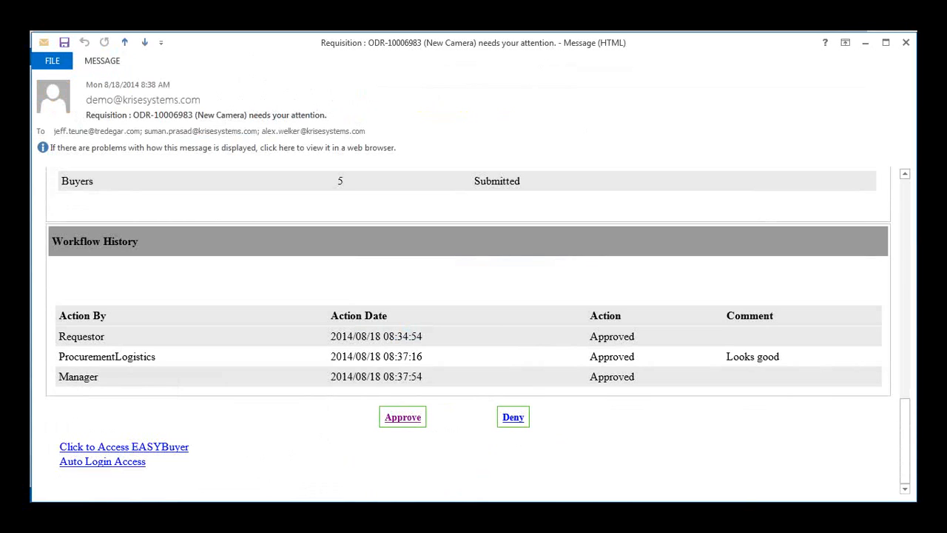
Step: Open EASYBuyer through the email's Auto Login Access link
mouse_move(178, 516)
mouse_move(133, 516)
click(102, 461)
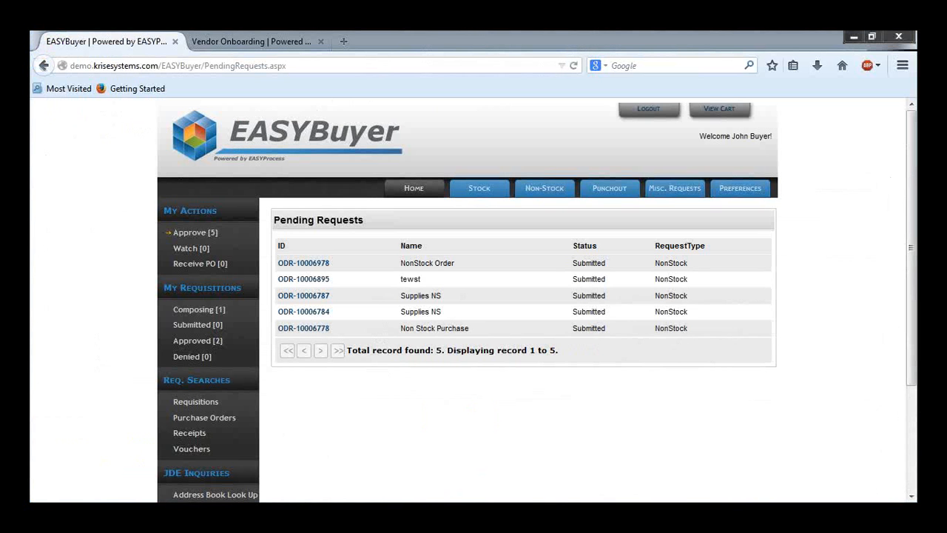
Step: Reload the buyer's pending approvals and open the New Camera requisition ODR-10006983
key(alt+Tab)
click(575, 65)
mouse_move(195, 512)
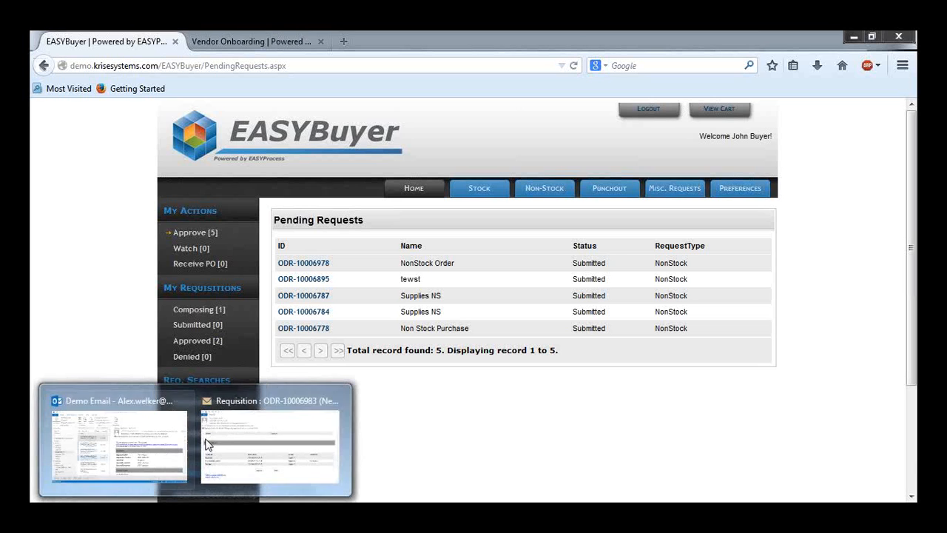
click(142, 468)
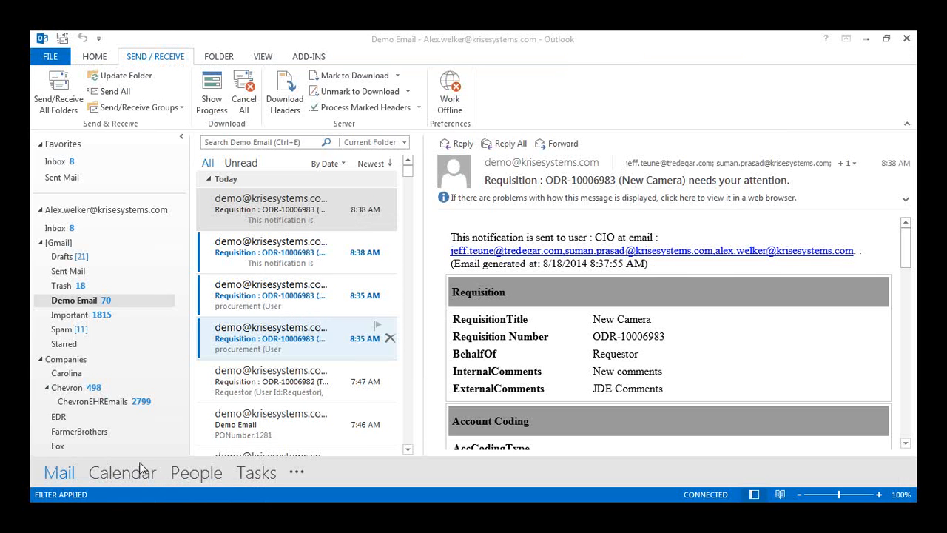
mouse_move(195, 512)
click(231, 420)
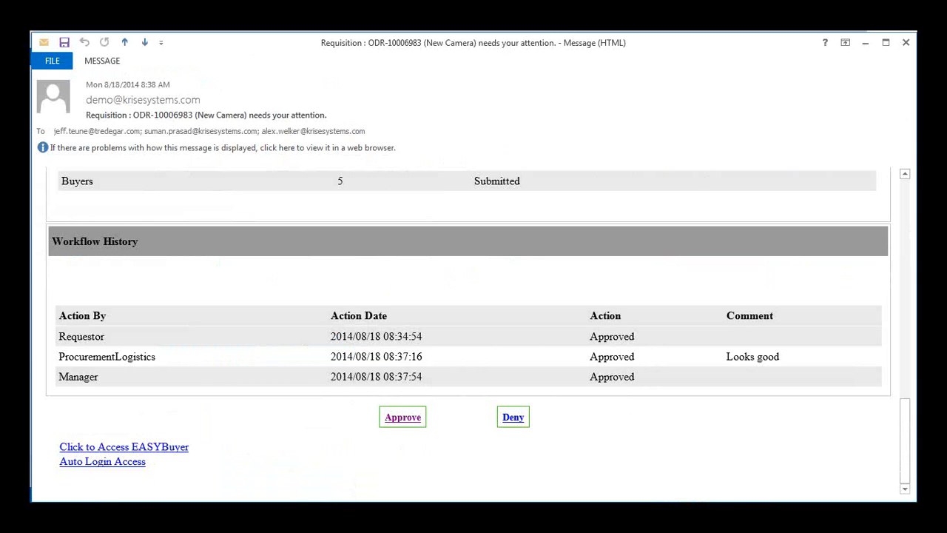
click(188, 518)
mouse_move(188, 438)
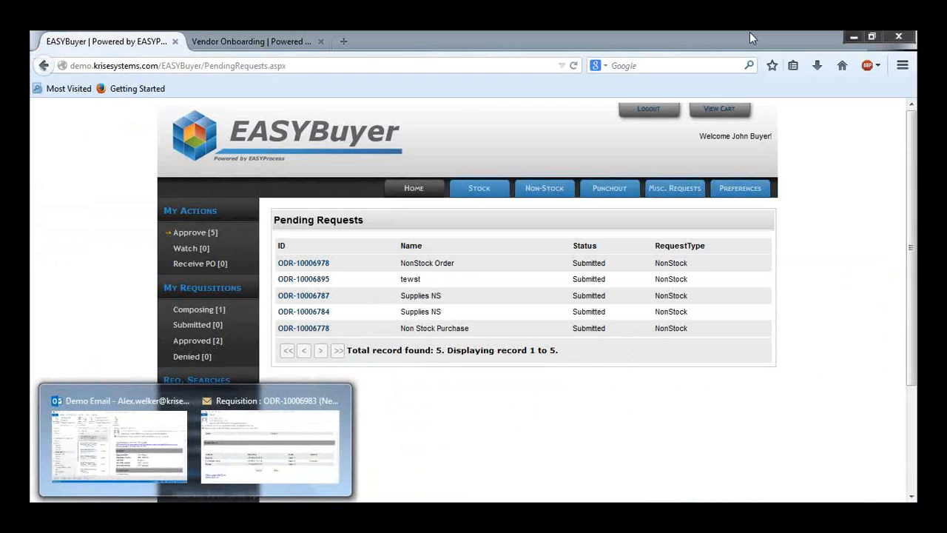
click(574, 66)
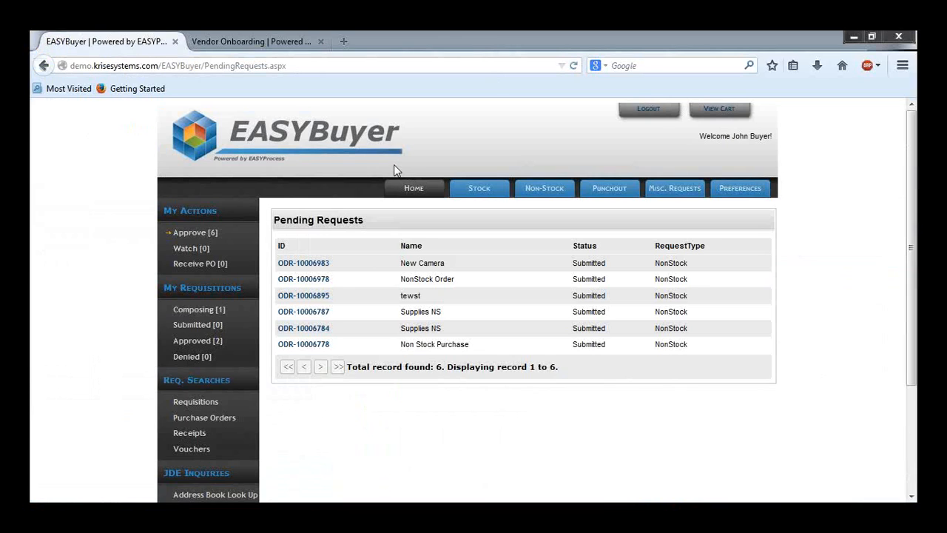
click(319, 264)
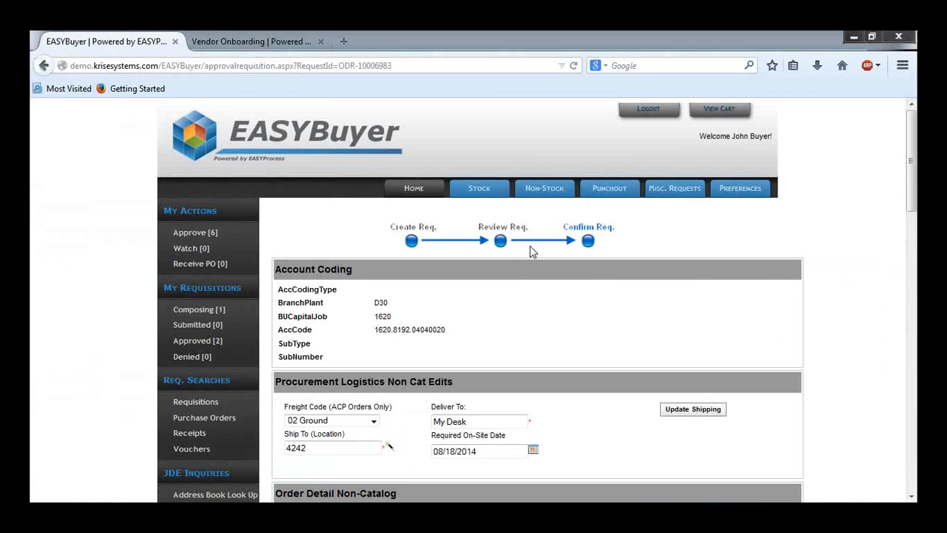
Step: Review the requisition's approver sequence and workflow history comments
scroll(530, 246, down, 10)
scroll(549, 234, down, 3)
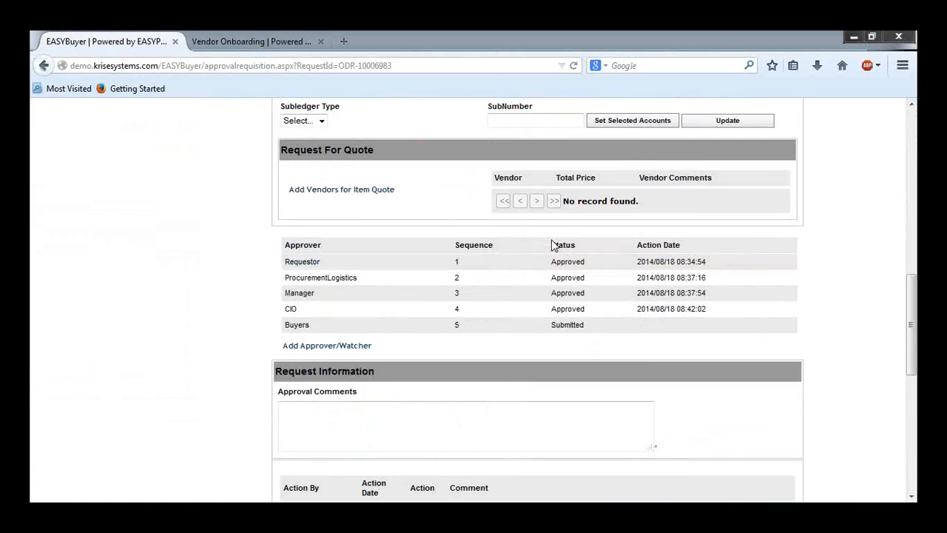
scroll(312, 273, down, 5)
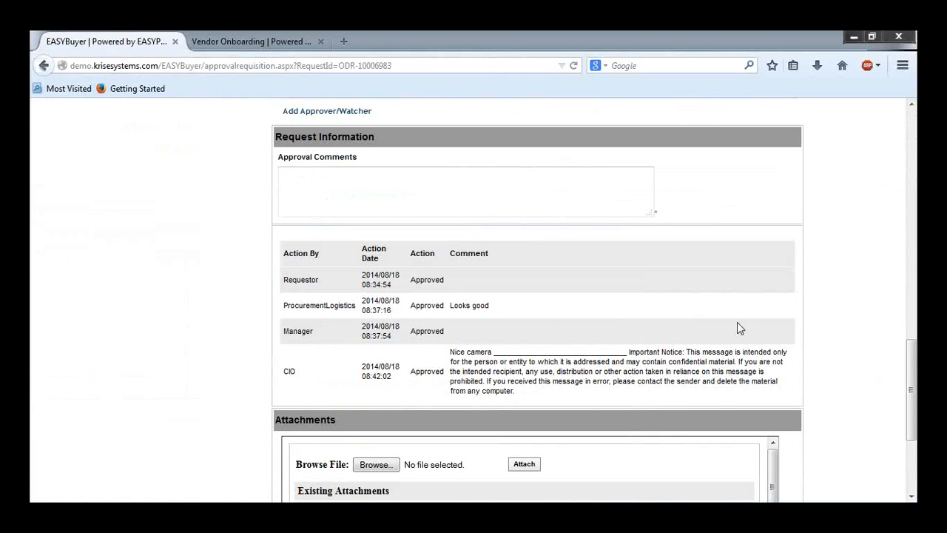
drag(450, 352, 534, 395)
click(534, 395)
scroll(239, 422, up, 4)
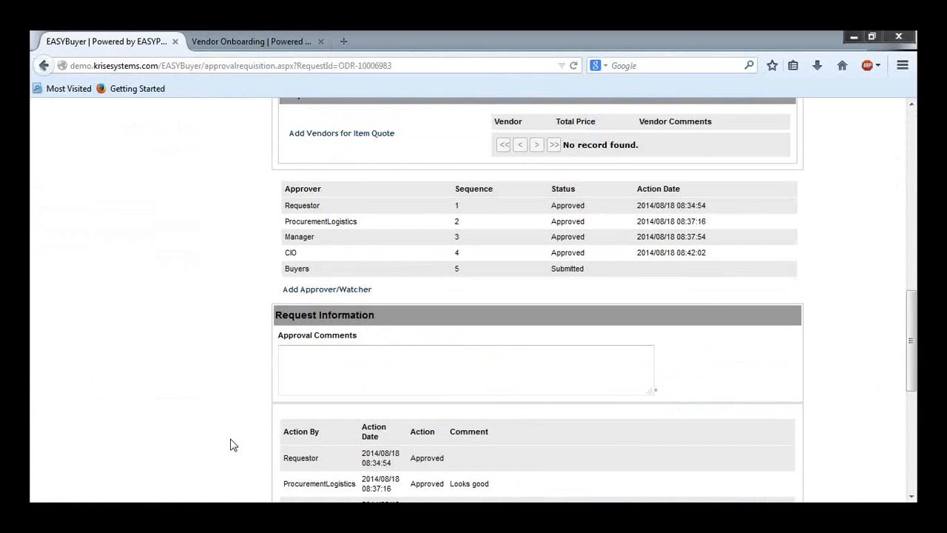
scroll(230, 445, up, 9)
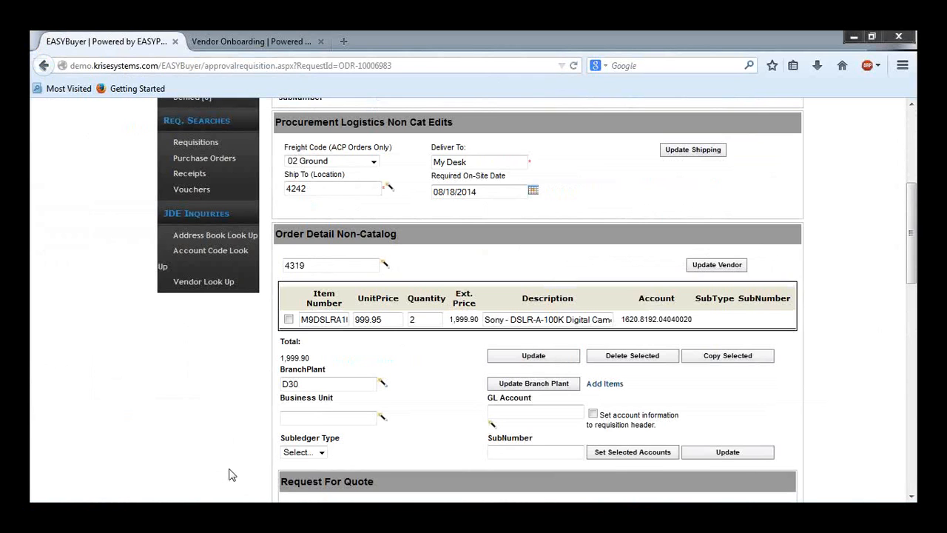
scroll(230, 474, up, 3)
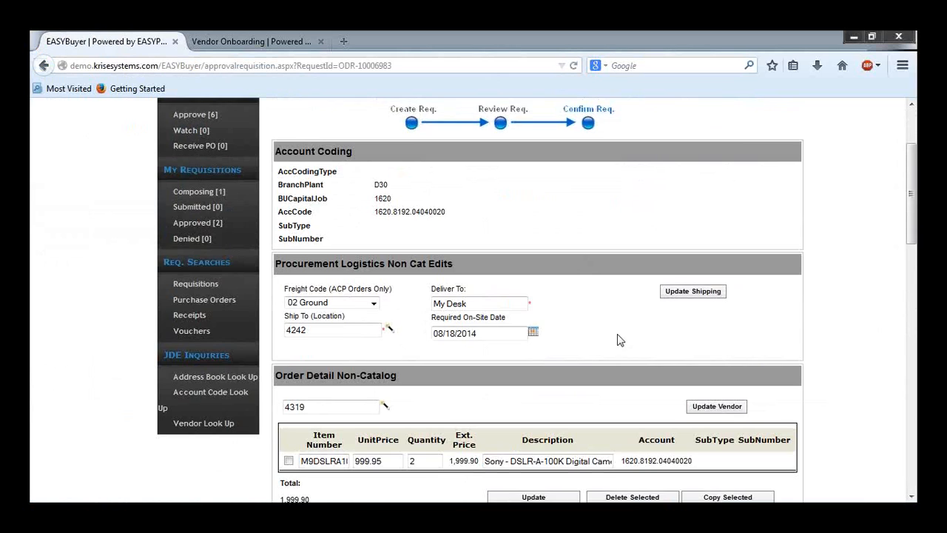
Step: Request quotes for the requisition from vendors Alpine Industries and Total Solutions
scroll(620, 341, down, 7)
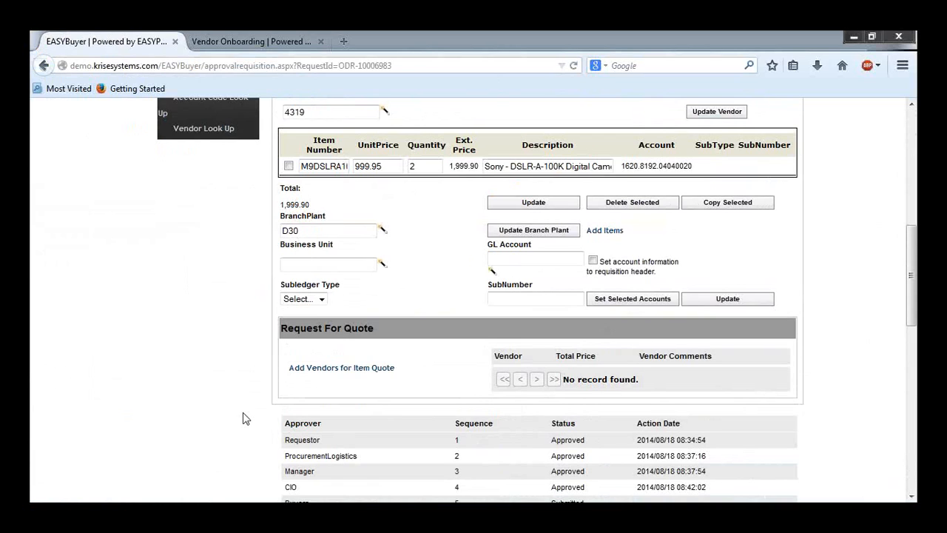
click(358, 376)
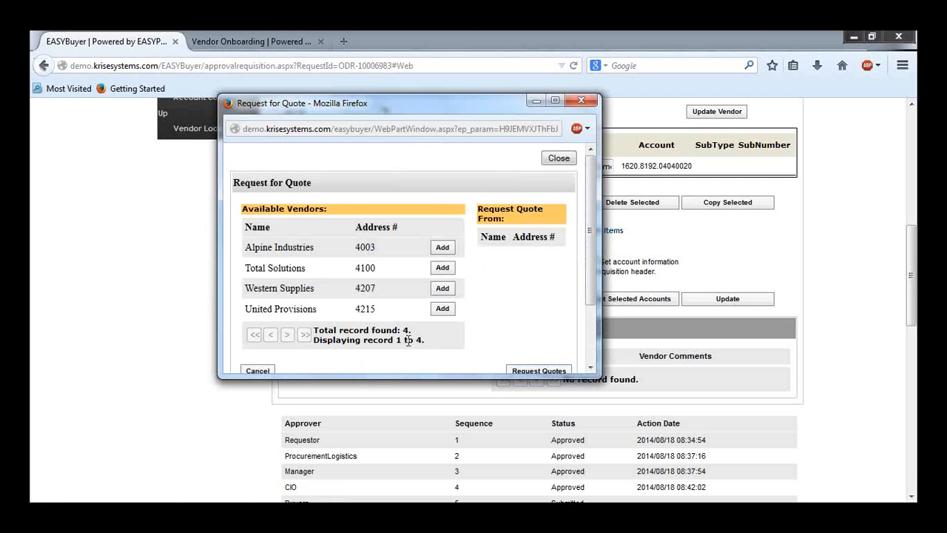
click(442, 248)
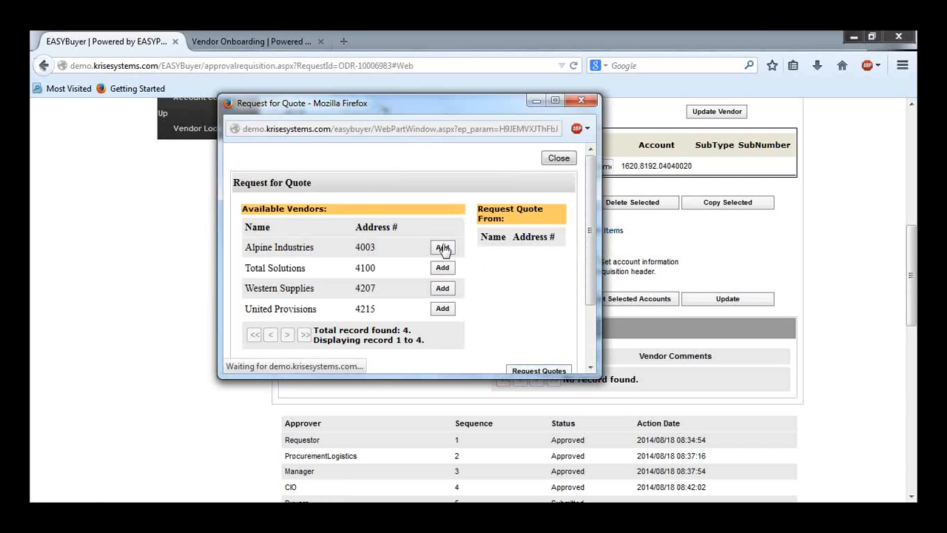
click(393, 254)
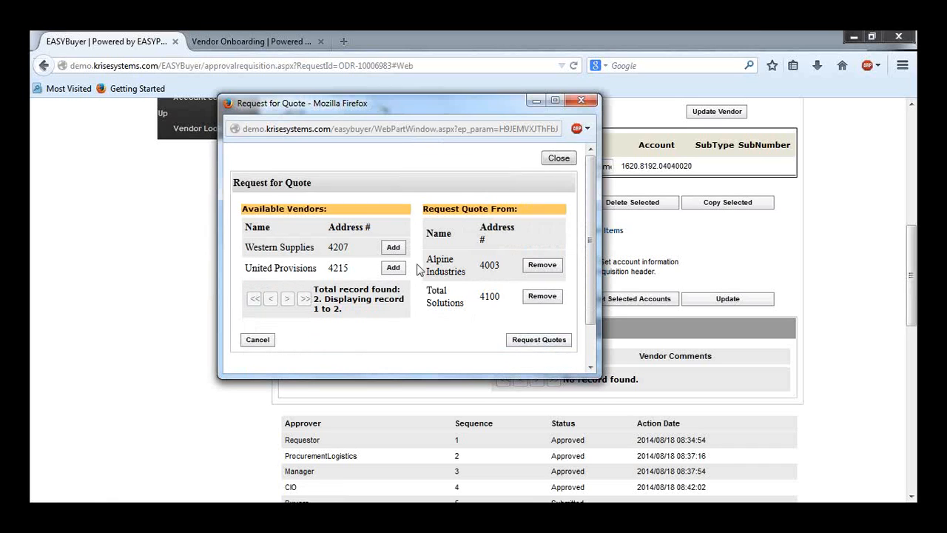
click(531, 342)
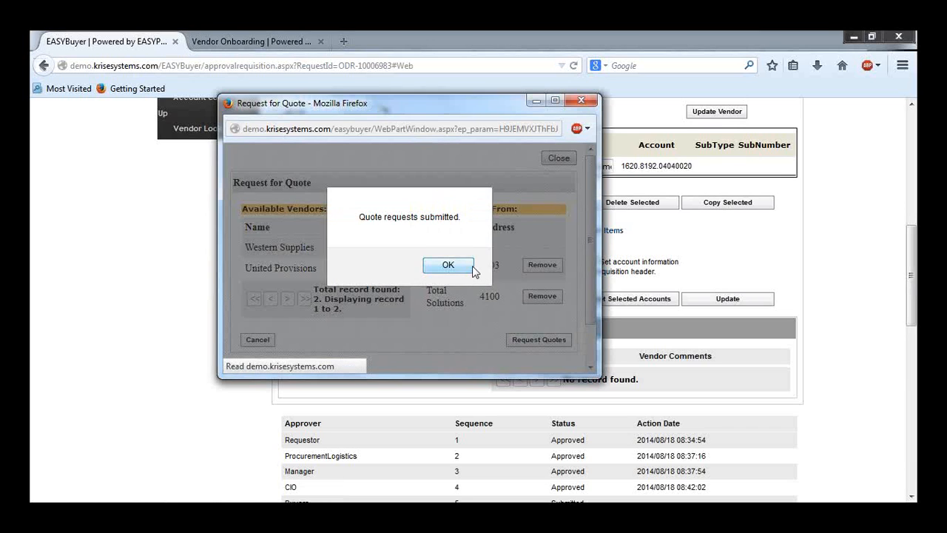
click(448, 265)
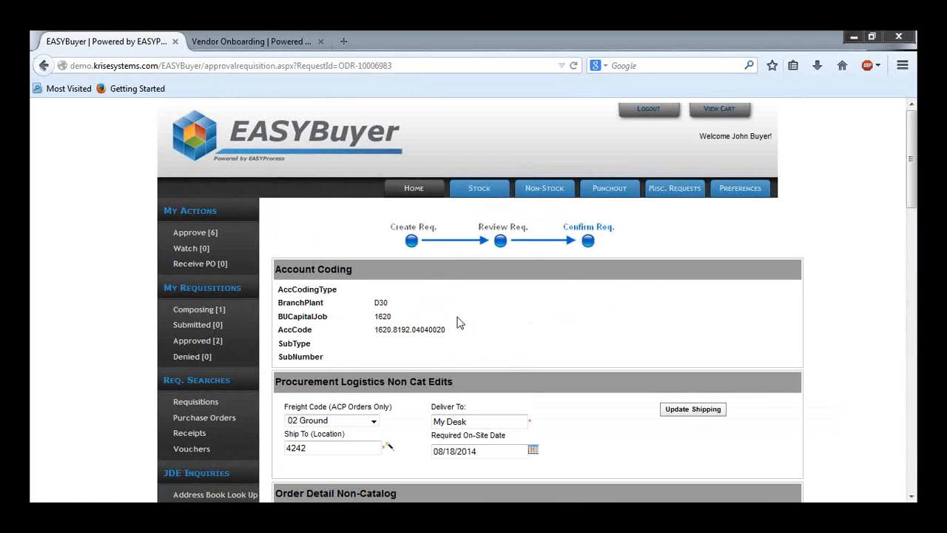
Step: Log out and sign in as the Alpine Industries vendor user
click(633, 115)
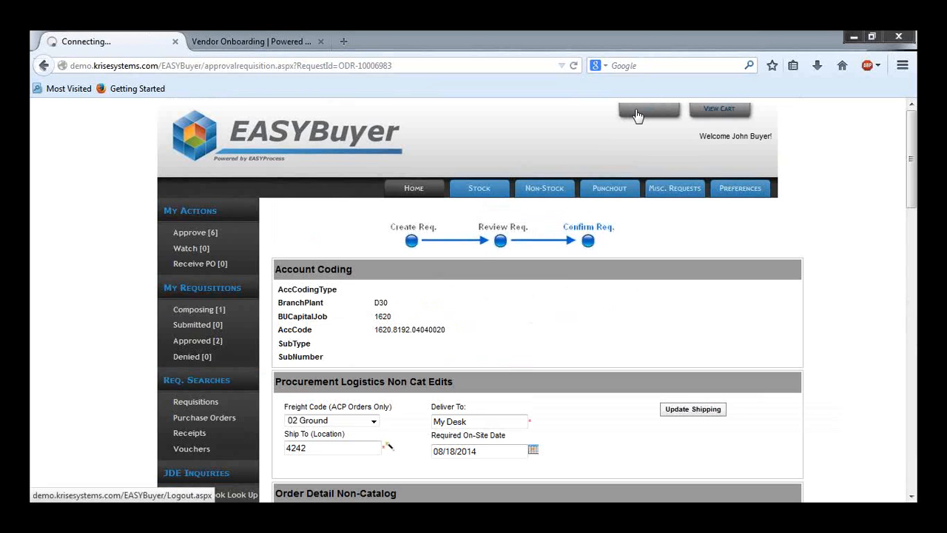
scroll(548, 333, down, 5)
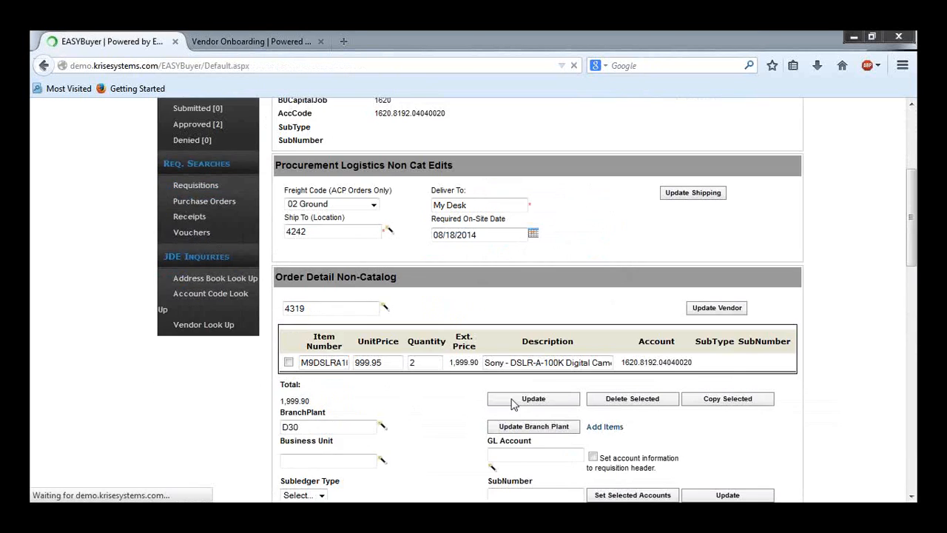
click(494, 210)
scroll(513, 262, down, 3)
scroll(503, 275, up, 3)
scroll(492, 276, down, 2)
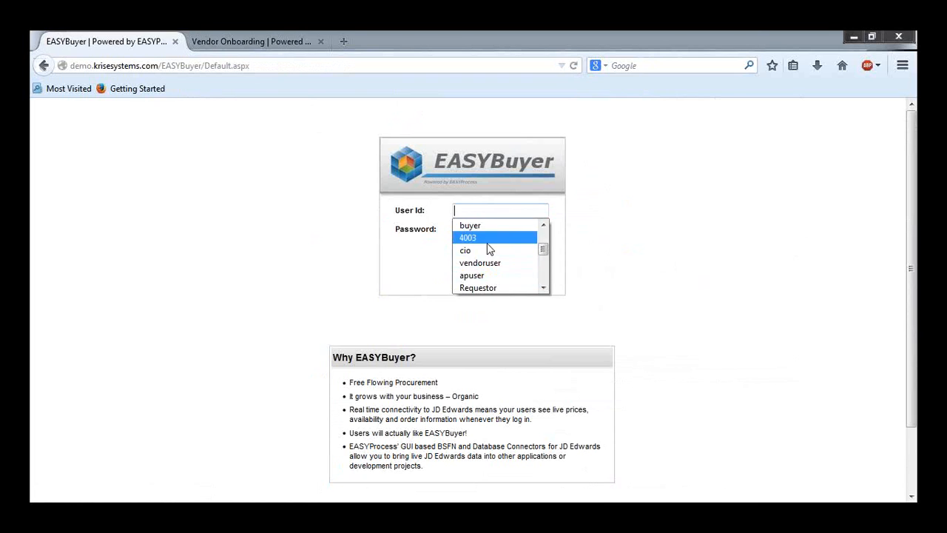
click(485, 239)
click(531, 254)
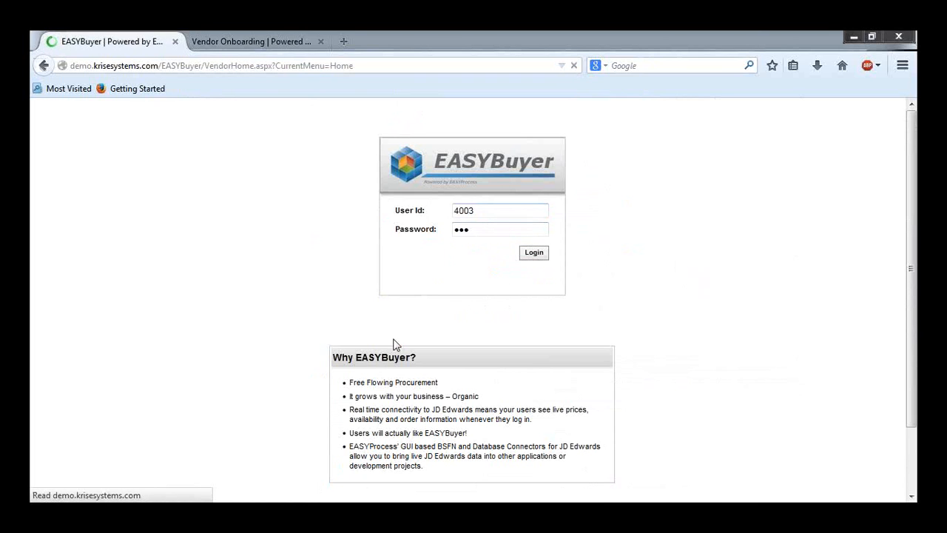
Step: Open the New Camera quote request, enter a unit price of 900, and calculate the quote
click(739, 323)
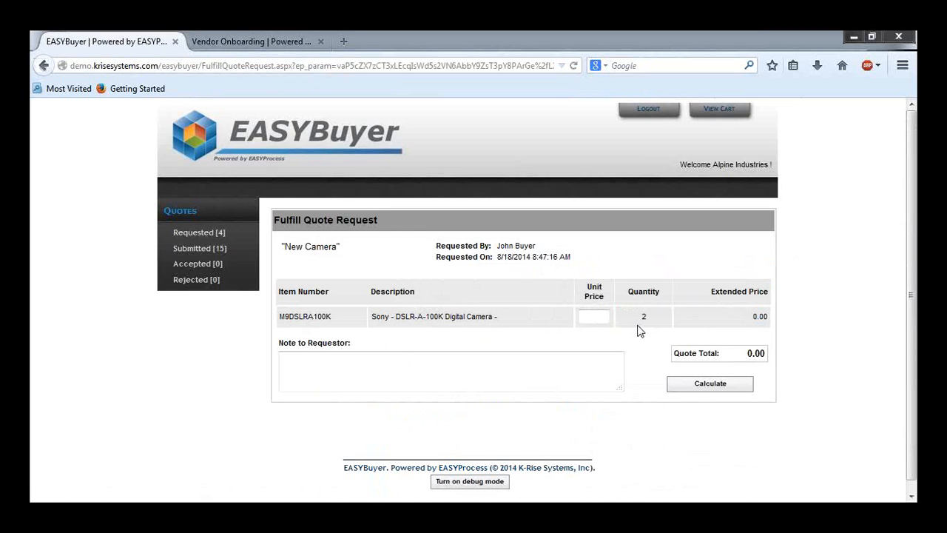
click(598, 316)
text(900)
click(727, 392)
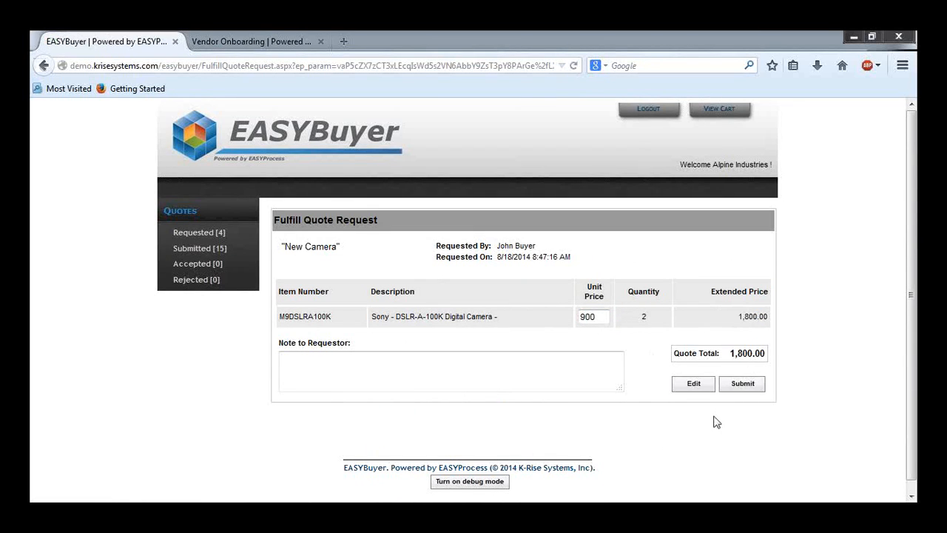
Step: Add the note "If you buy 5 they will be 850." to the requestor and submit the quote
click(581, 353)
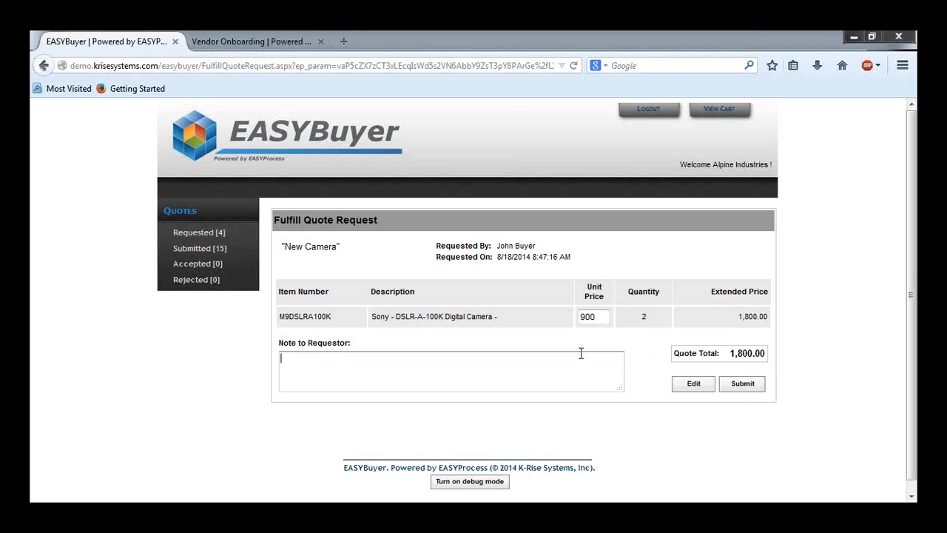
text(If you buy 5 they will bve)
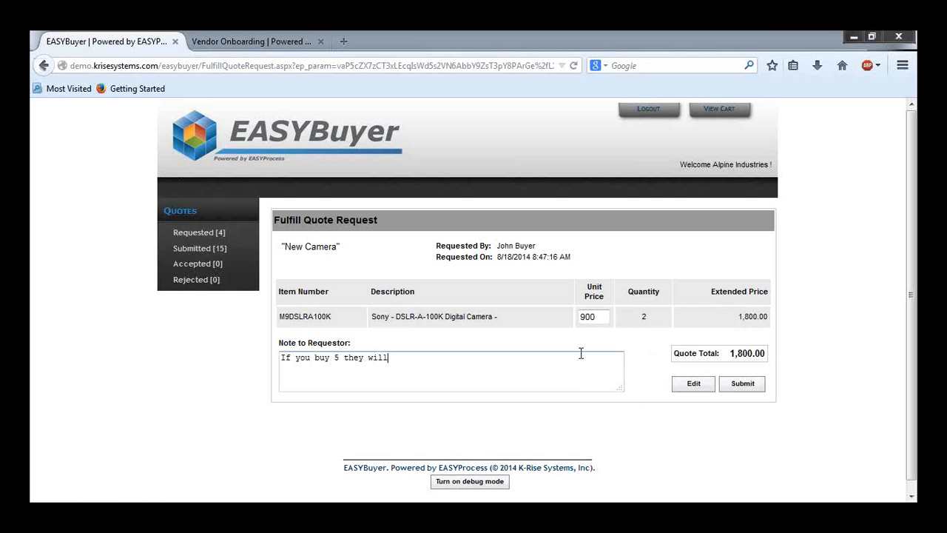
key(BackSpace)
key(BackSpace)
key(BackSpace)
text(be )
text(850/)
key(BackSpace)
text(.)
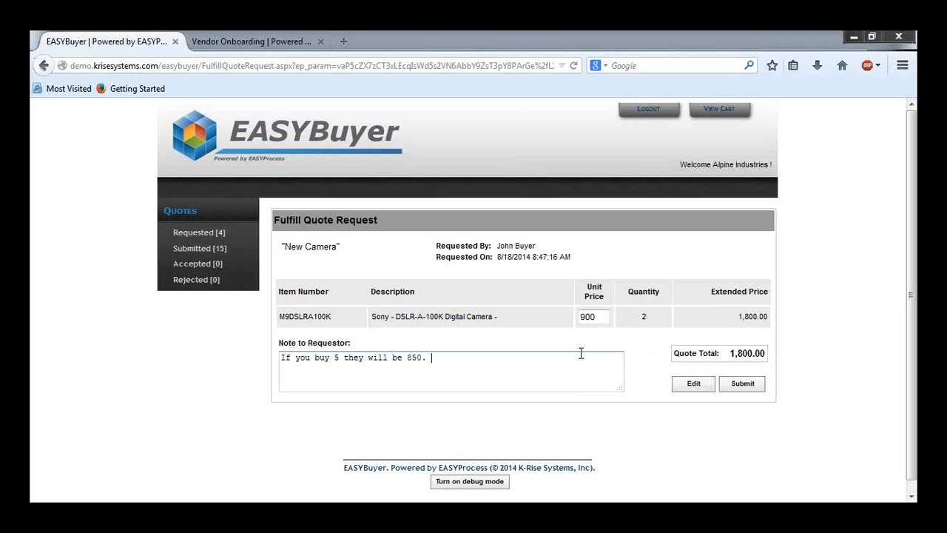
click(744, 383)
click(512, 278)
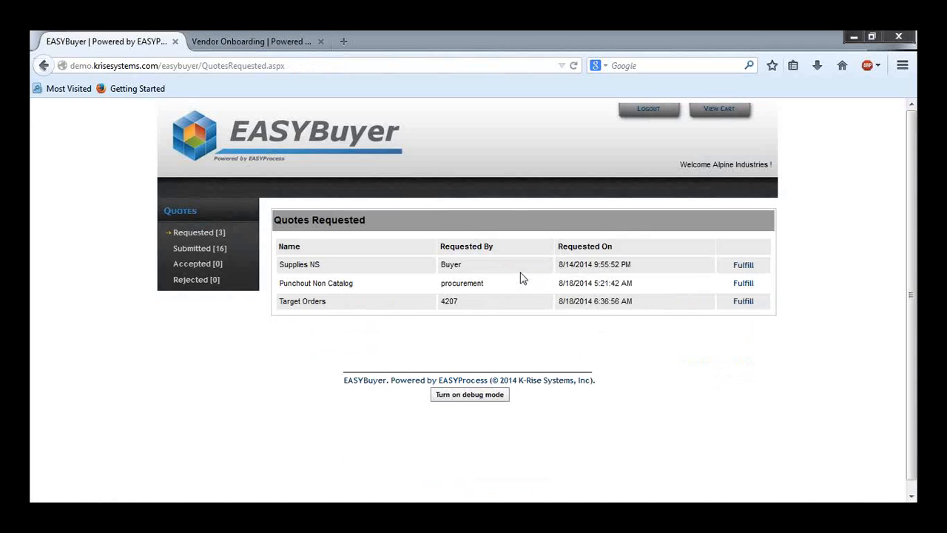
Step: Log out of the vendor account and sign back in to EASYBuyer as the buyer user
click(646, 117)
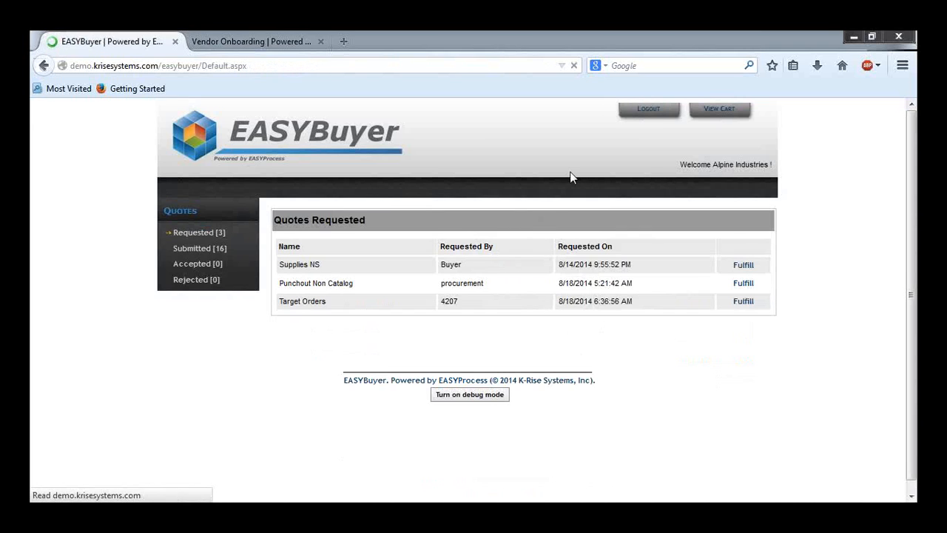
click(516, 210)
click(518, 211)
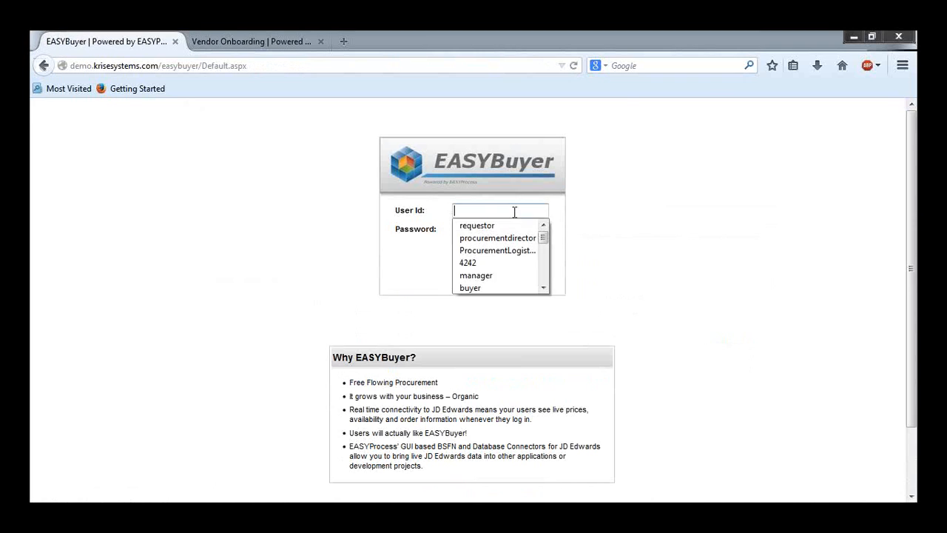
click(477, 288)
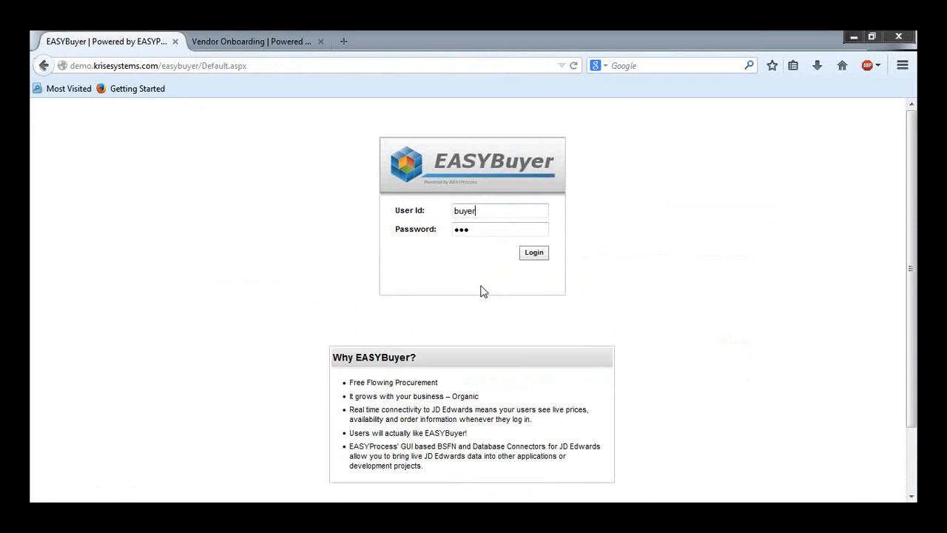
click(531, 253)
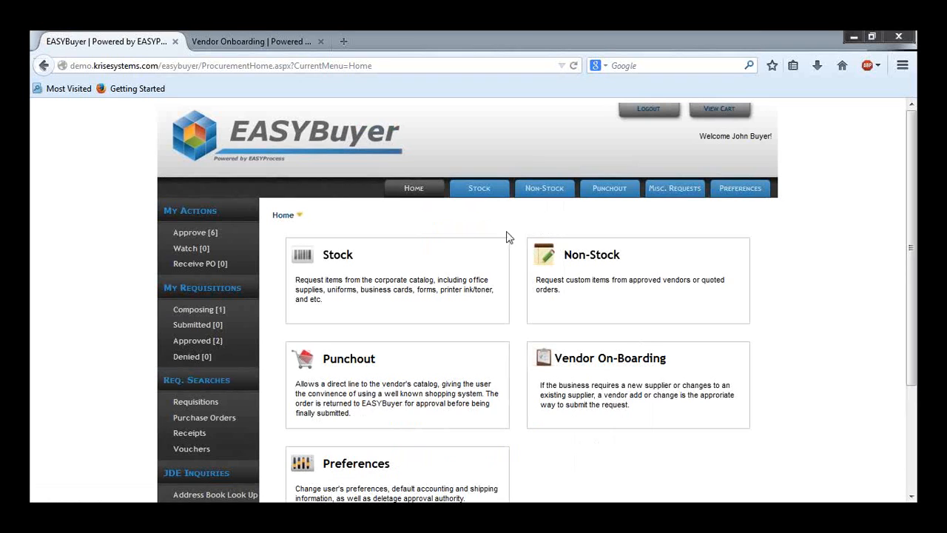
Step: Open the New Camera requisition from the approval list and accept vendor 4003's quoted price of 1800
click(203, 228)
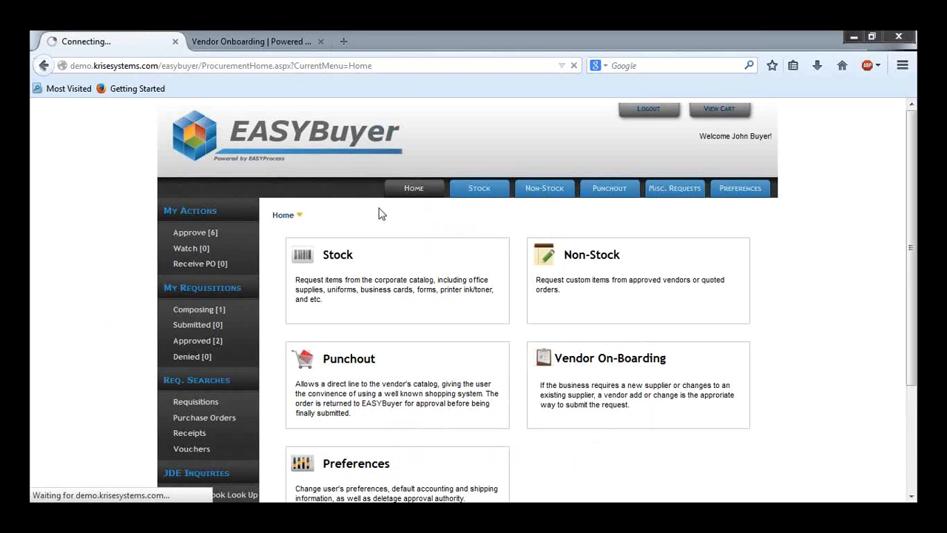
click(324, 263)
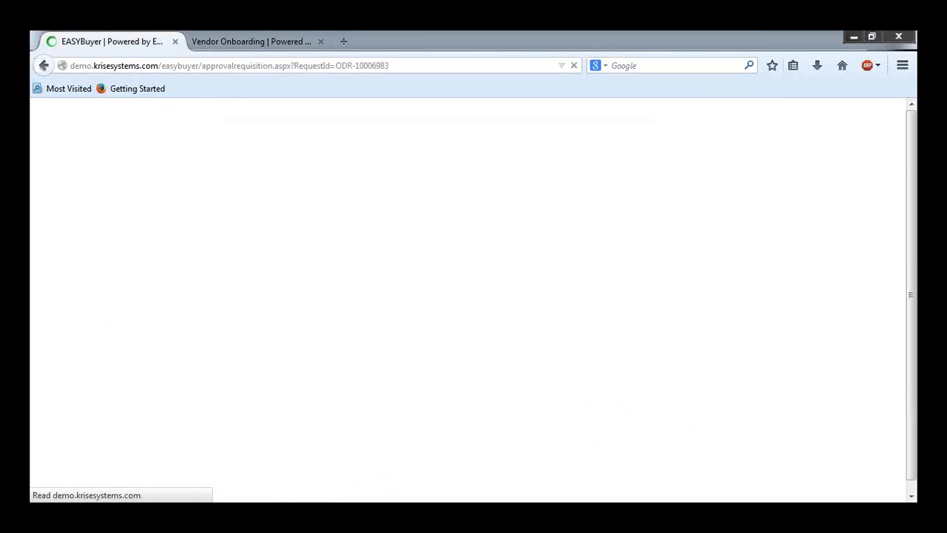
scroll(475, 371, down, 4)
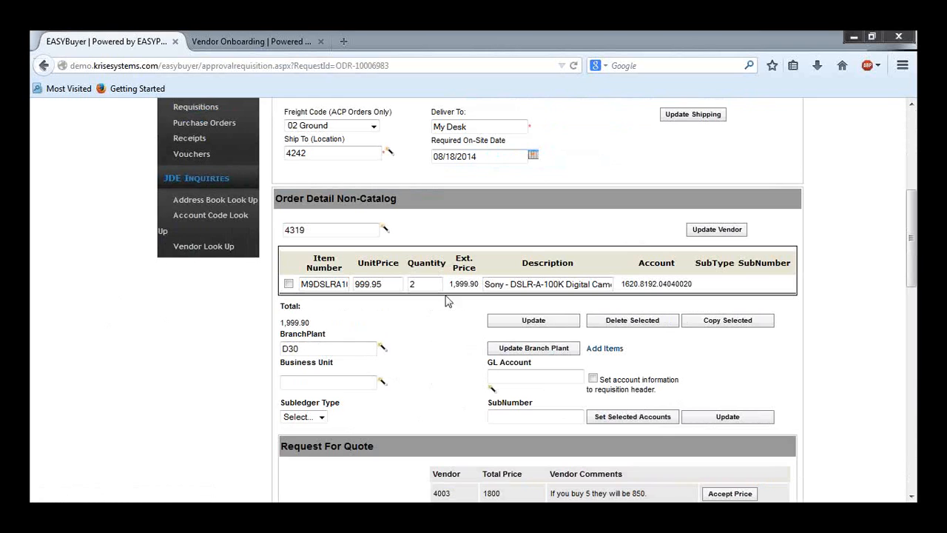
scroll(380, 292, down, 3)
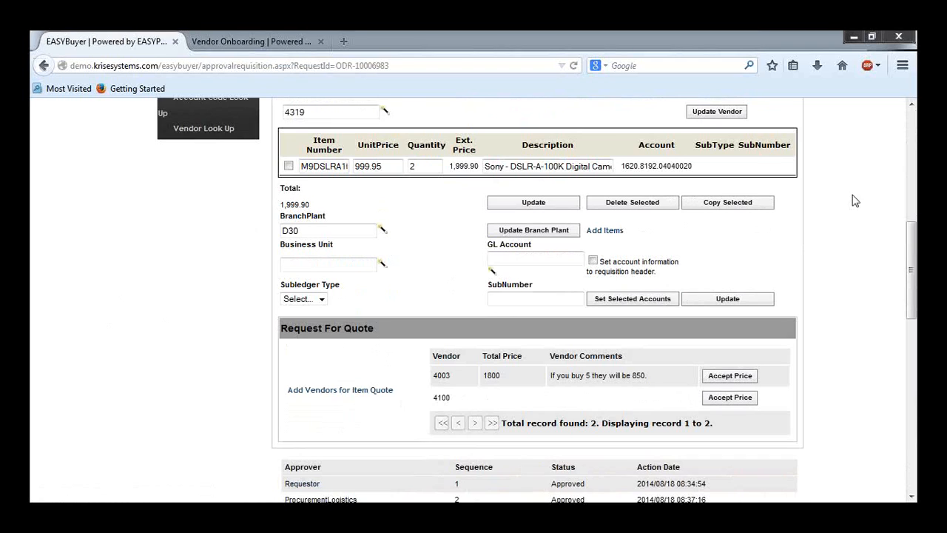
click(743, 379)
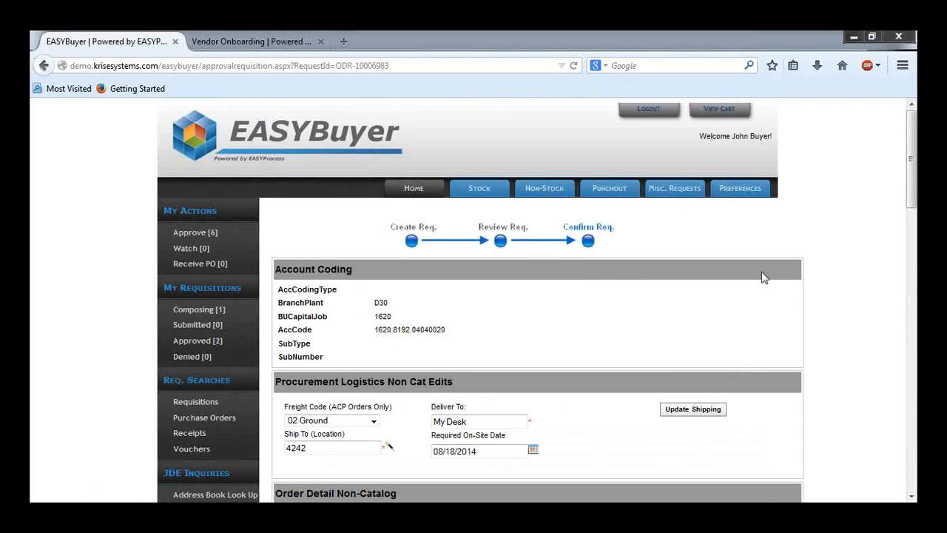
Step: Review the requisition's approval history and attachments, then approve it as the buyer
scroll(765, 278, down, 3)
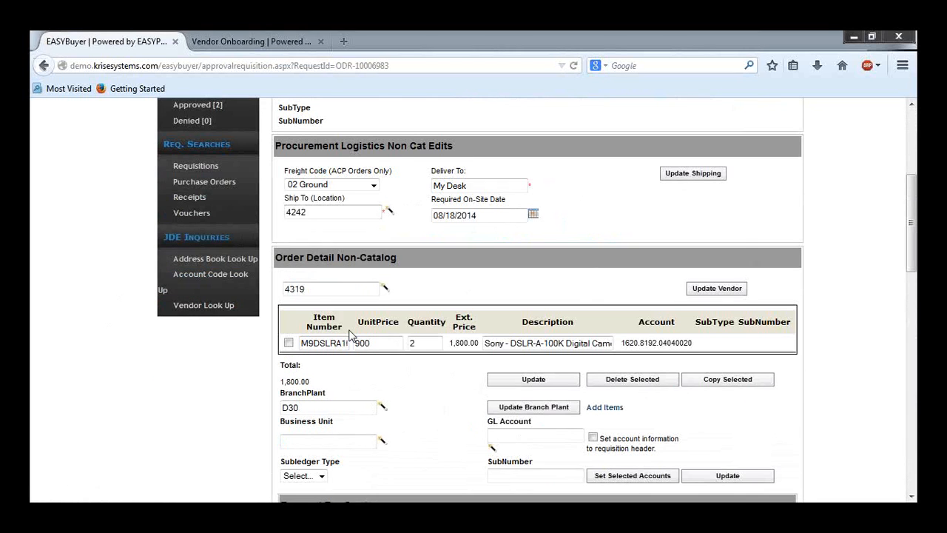
scroll(352, 334, down, 1)
scroll(403, 415, down, 1)
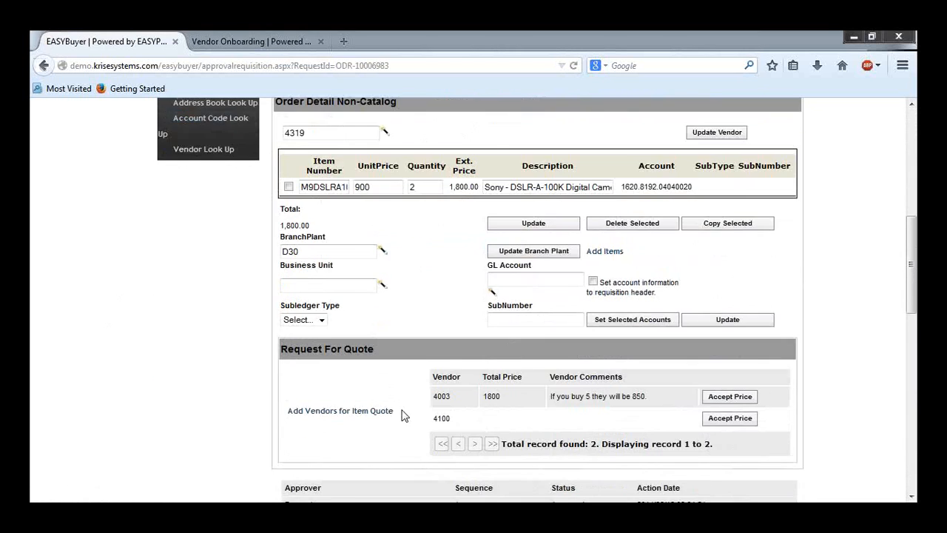
scroll(403, 415, down, 4)
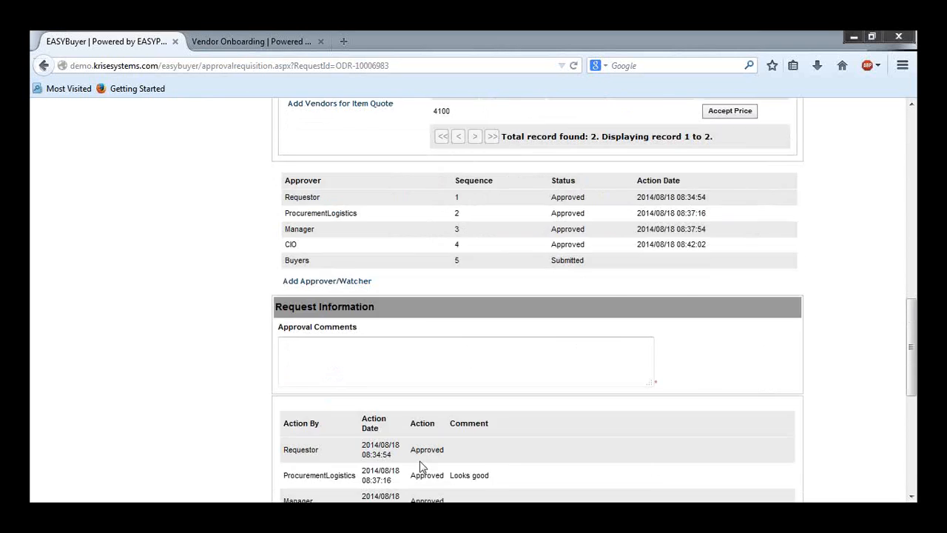
scroll(419, 466, down, 2)
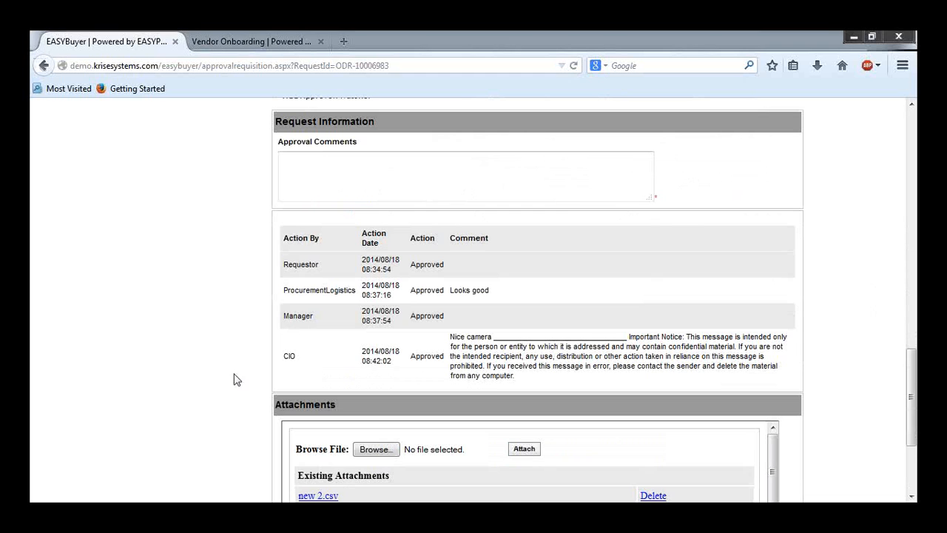
scroll(224, 371, down, 1)
scroll(221, 371, down, 3)
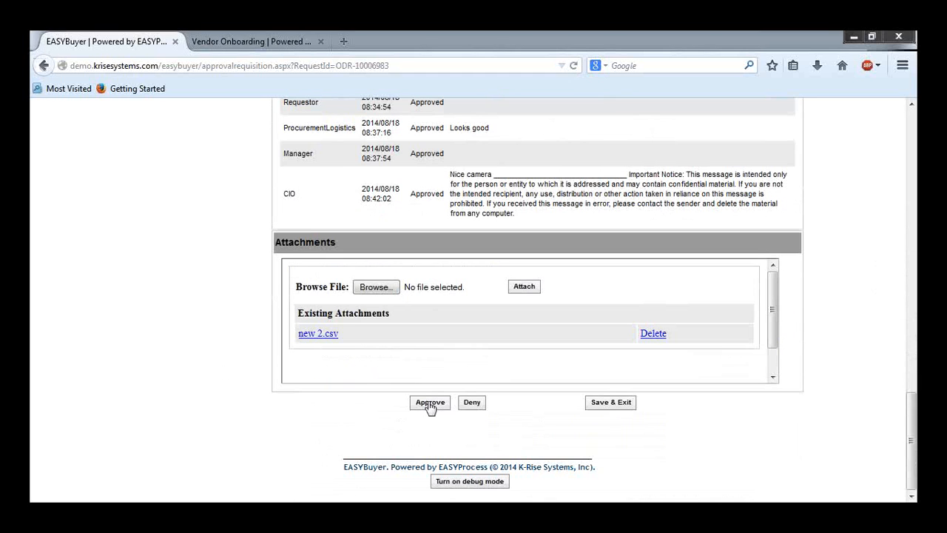
scroll(249, 285, up, 2)
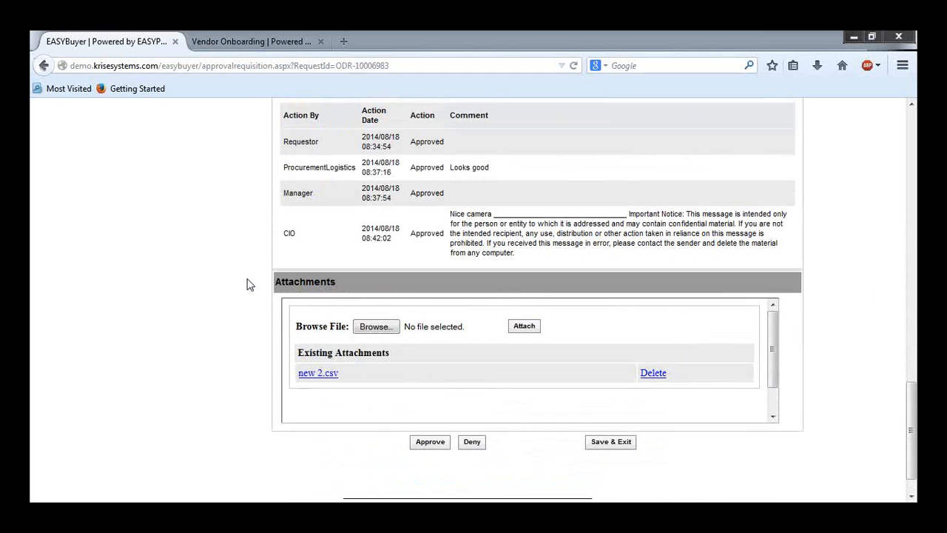
scroll(249, 285, up, 2)
scroll(249, 285, up, 2)
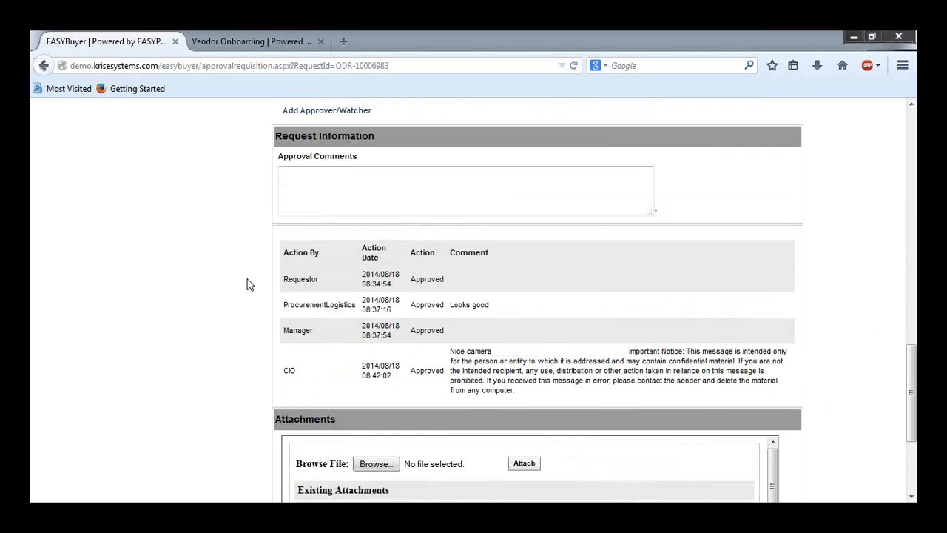
scroll(248, 285, down, 4)
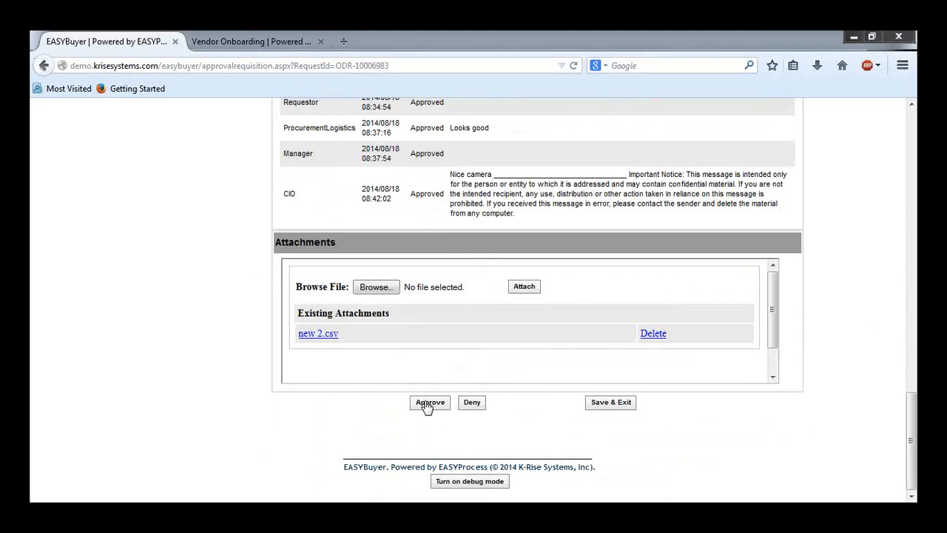
click(430, 404)
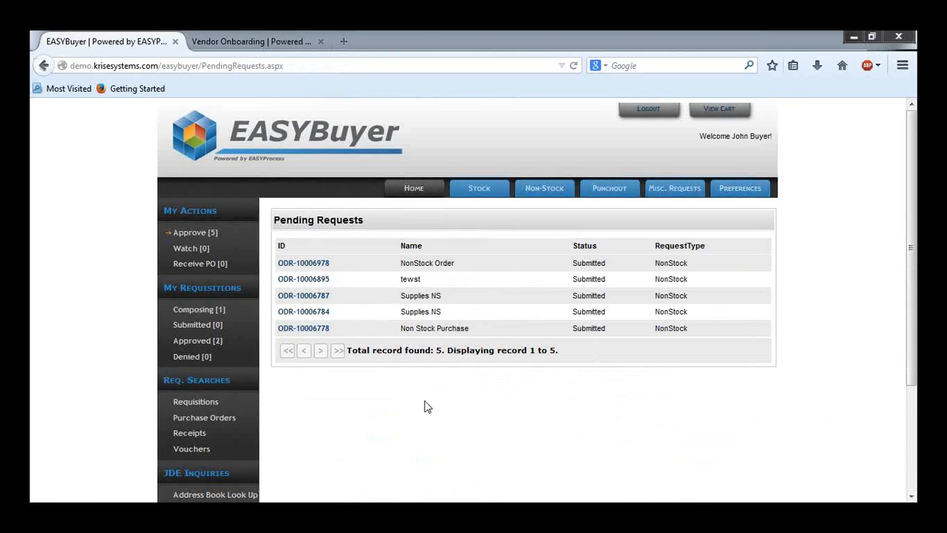
Step: Search requisitions by requisition number for keyword 6983
click(196, 403)
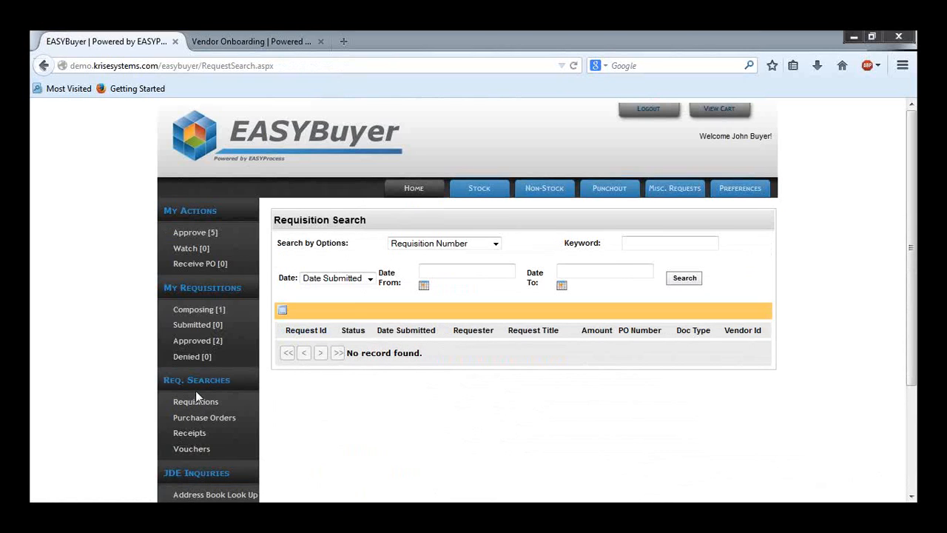
click(650, 245)
text(6983)
click(690, 281)
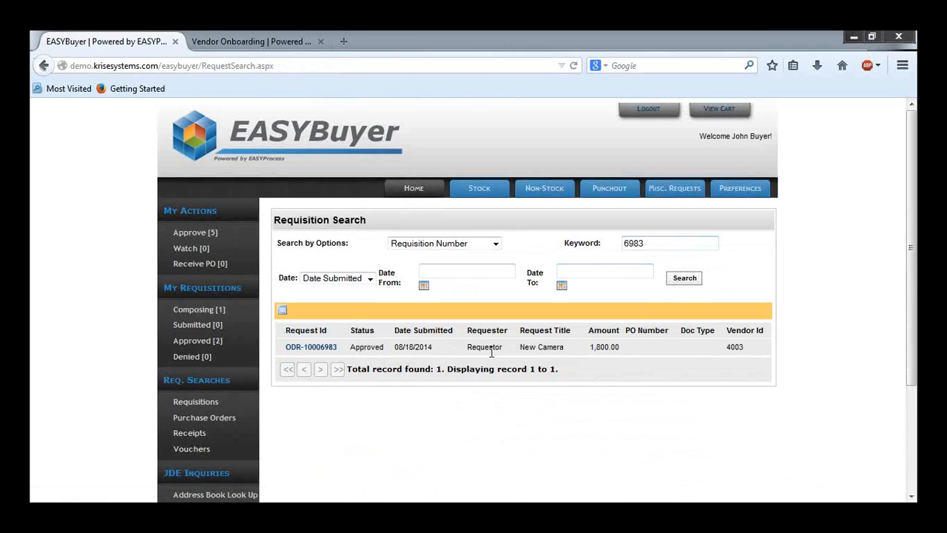
click(696, 278)
click(689, 279)
click(691, 279)
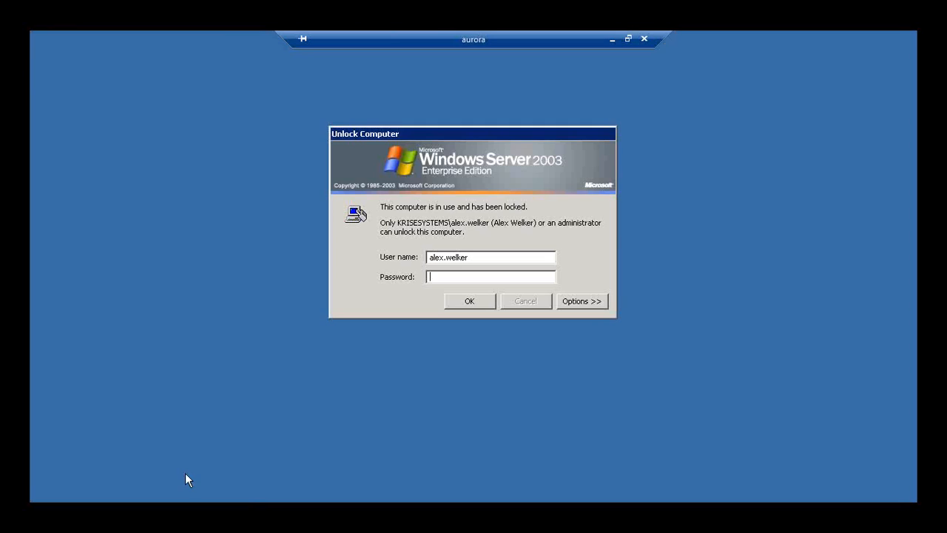
Step: Unlock the remote server session by entering the Windows account password
text(********)
key(Return)
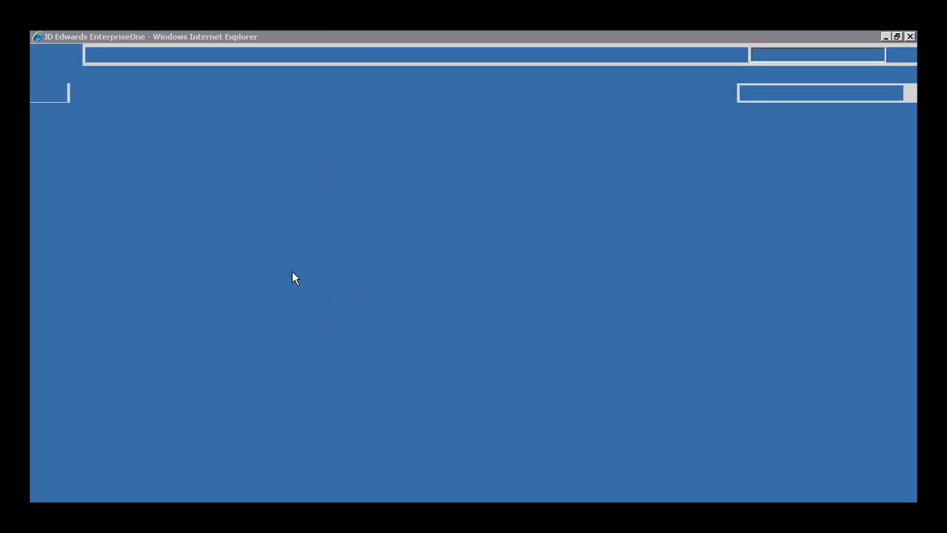
Step: Sign in to JD Edwards EnterpriseOne as jde with its password and choose the JDV900 environment
text(jde)
key(Tab)
text(***)
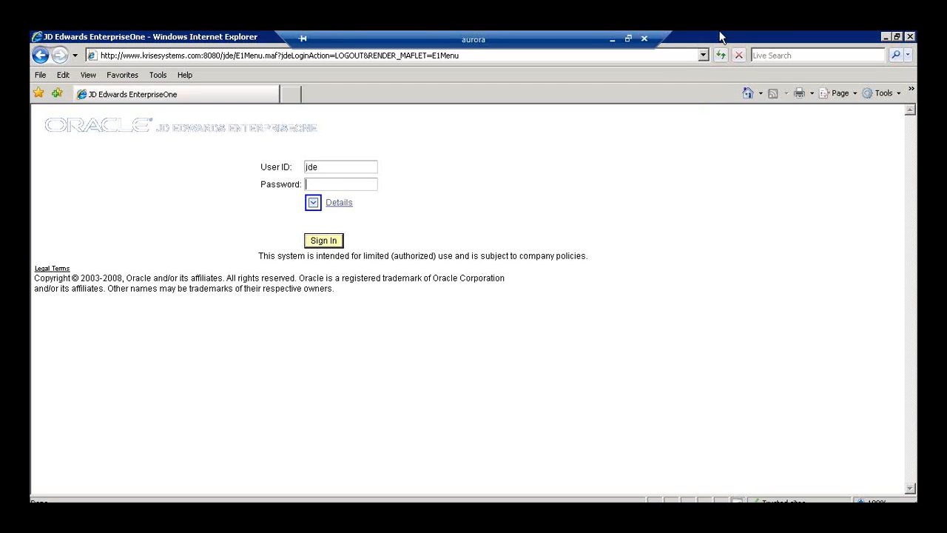
key(Return)
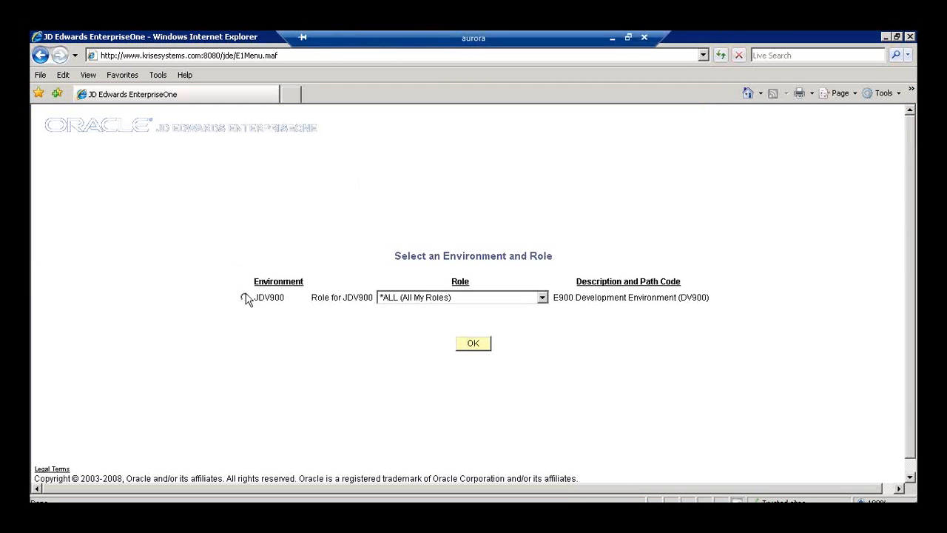
click(245, 297)
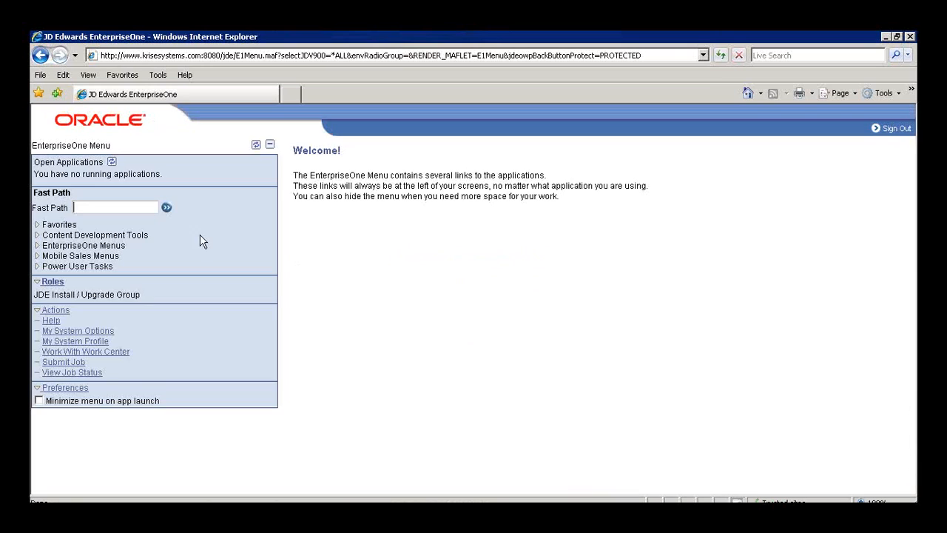
Step: Open the G43A11 purchase order processing menu through the fast path and dismiss the console window
text(G43A11)
key(Return)
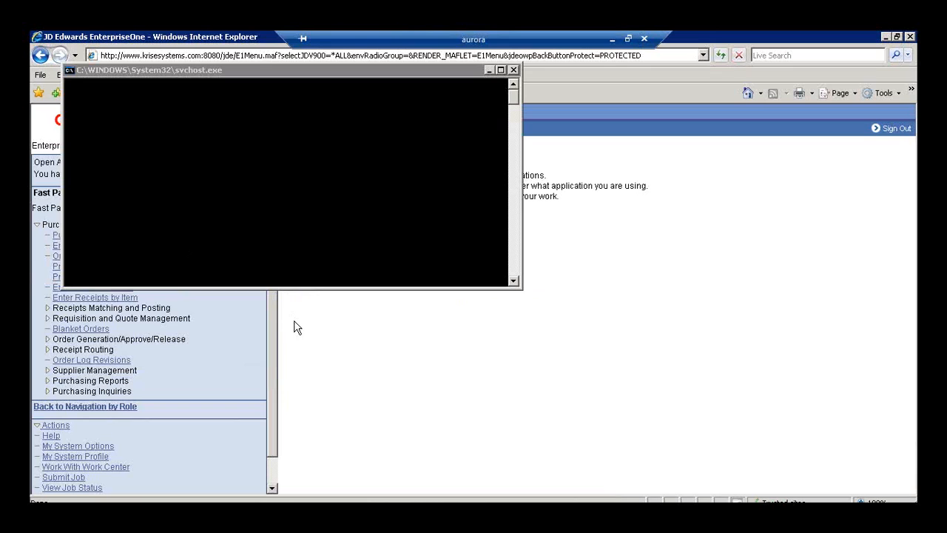
click(491, 69)
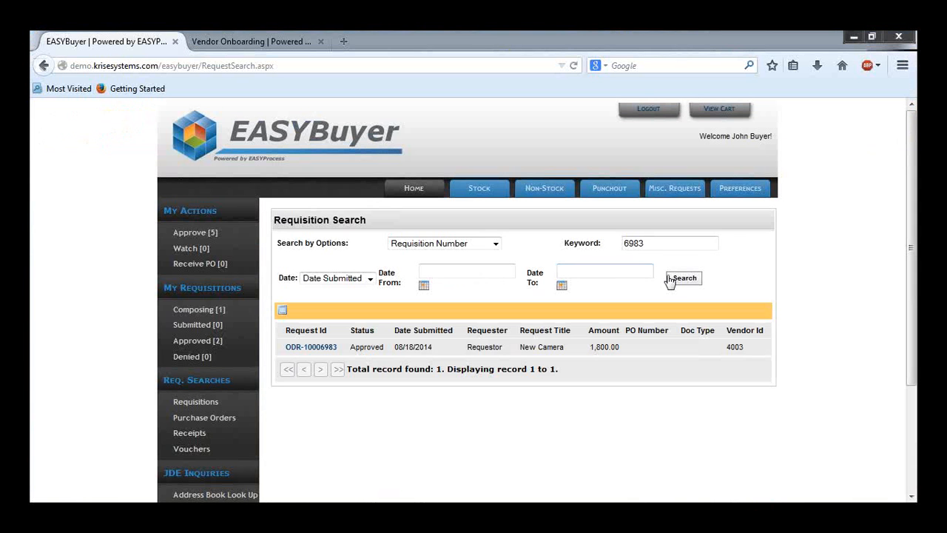
Step: Find the purchase order created for the requisition in Enter Purchase Orders
click(675, 281)
click(675, 281)
double_click(641, 345)
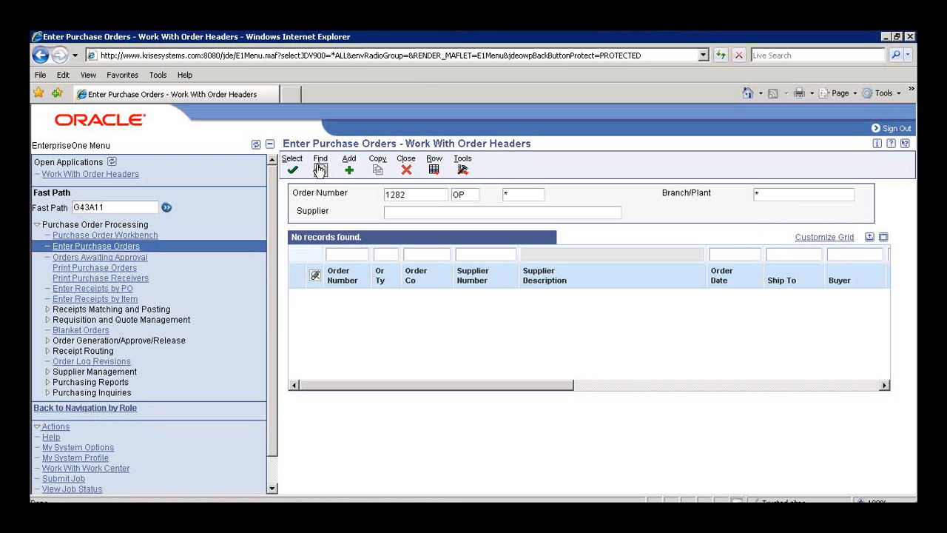
click(320, 170)
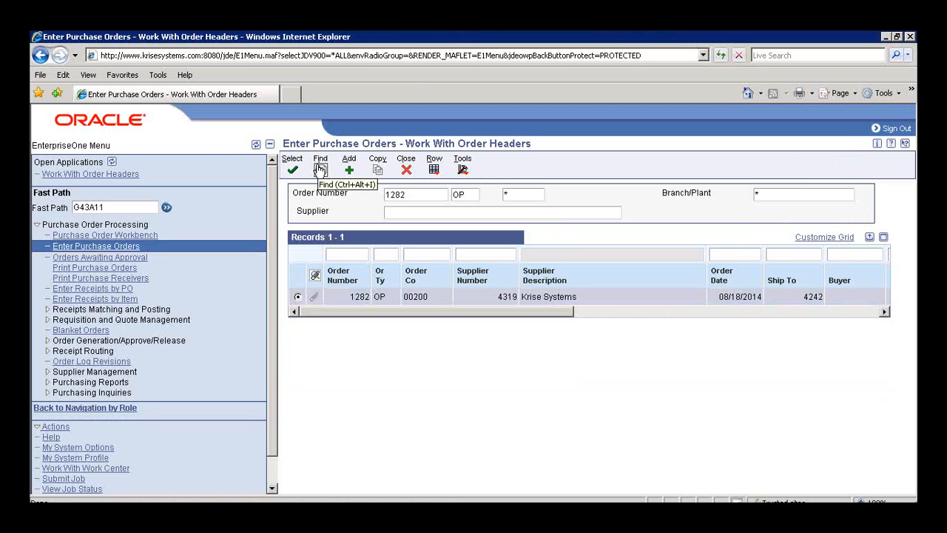
Step: Inspect purchase order 1282's attached media objects, including new 2.csv, and its reference and amount columns
click(315, 297)
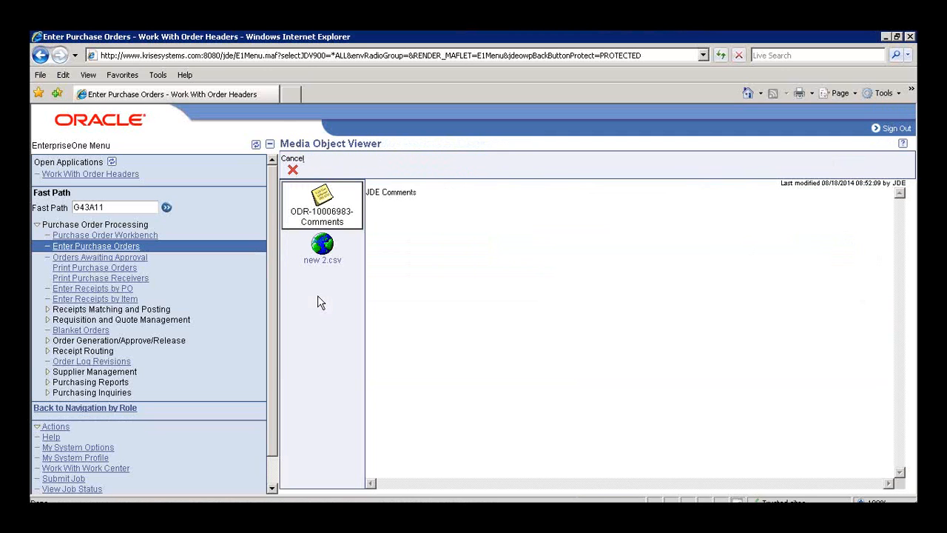
click(322, 247)
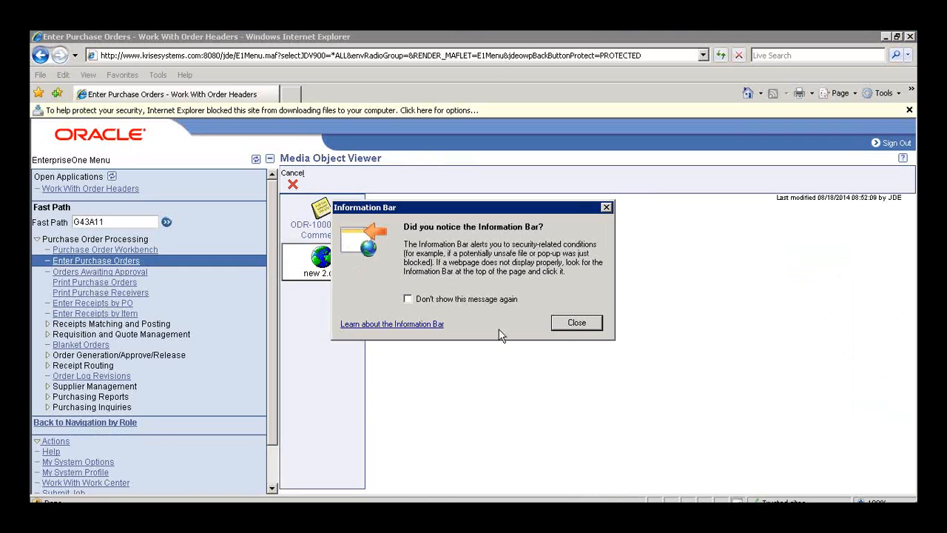
click(564, 324)
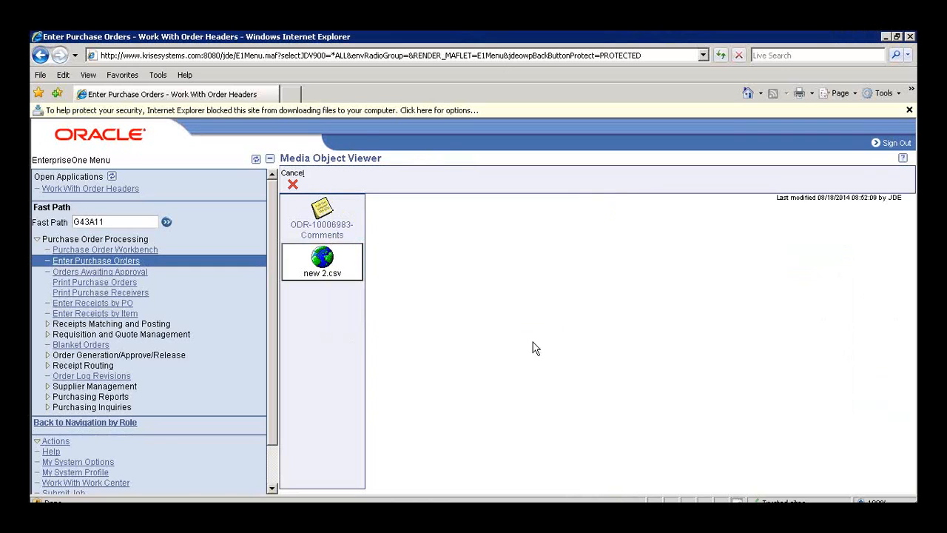
click(292, 183)
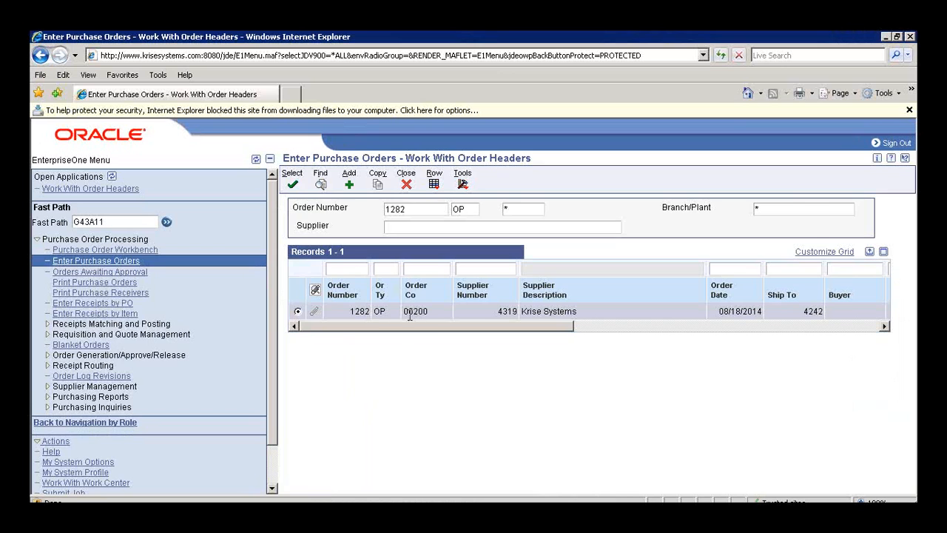
drag(413, 330, 722, 326)
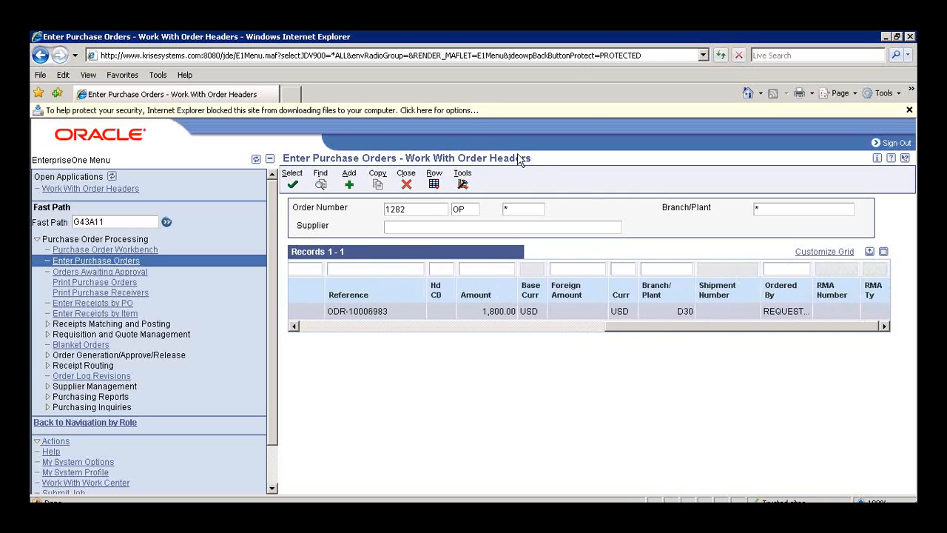
Step: Open the detail revision of purchase order 1282 and scroll across its order lines to review the camera line
click(438, 184)
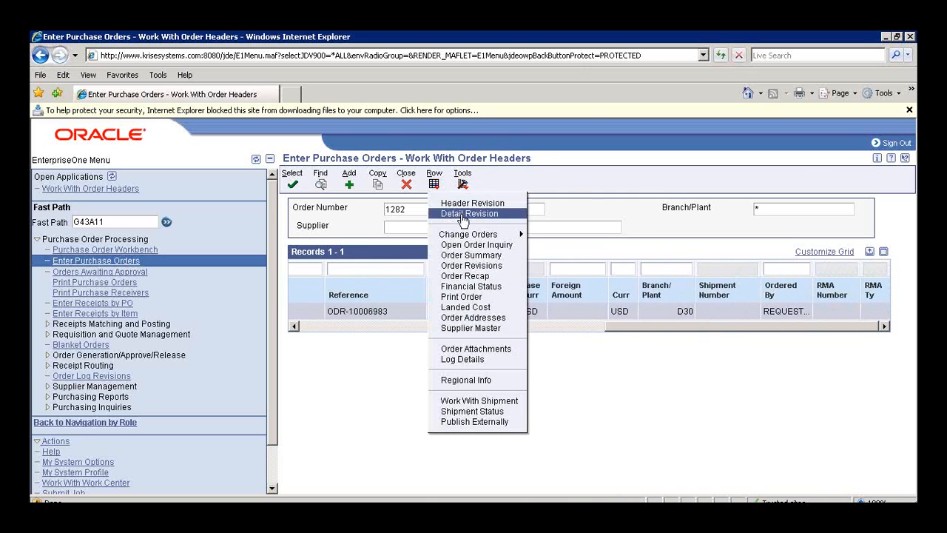
click(468, 213)
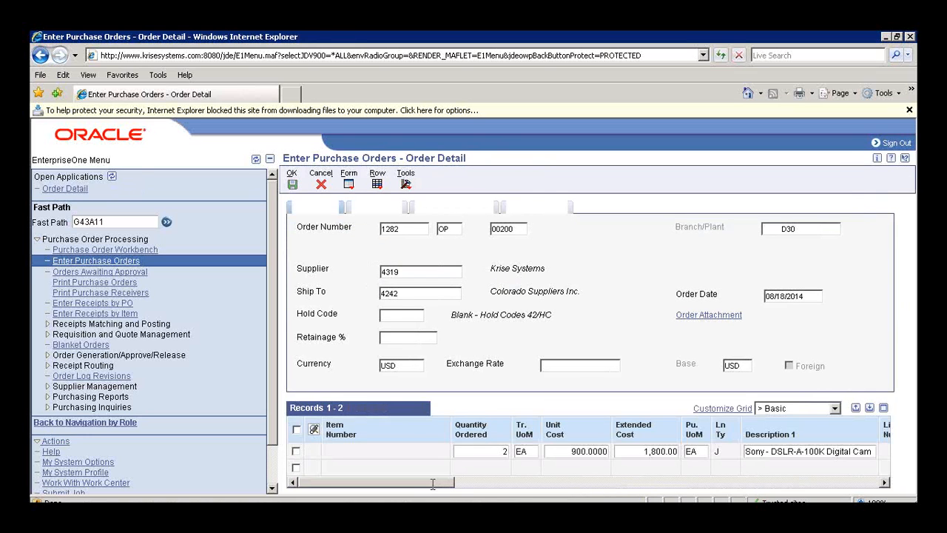
drag(437, 489, 359, 500)
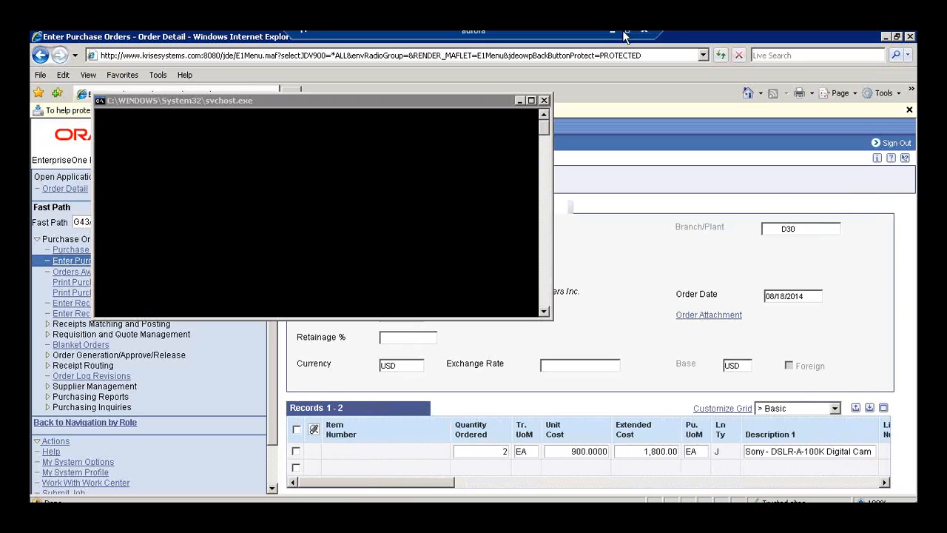
Step: Switch back to EASYBuyer in the other browser and open the Stock catalog
click(642, 35)
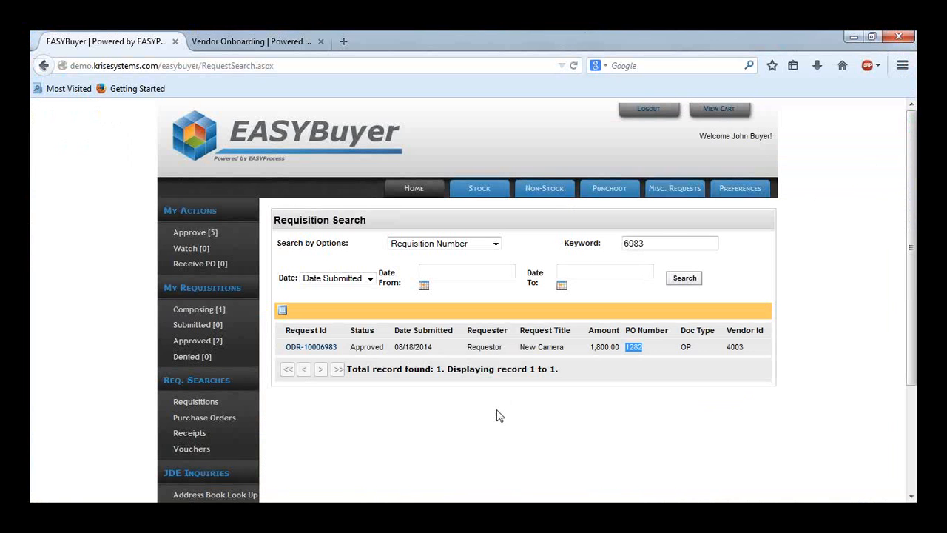
click(498, 416)
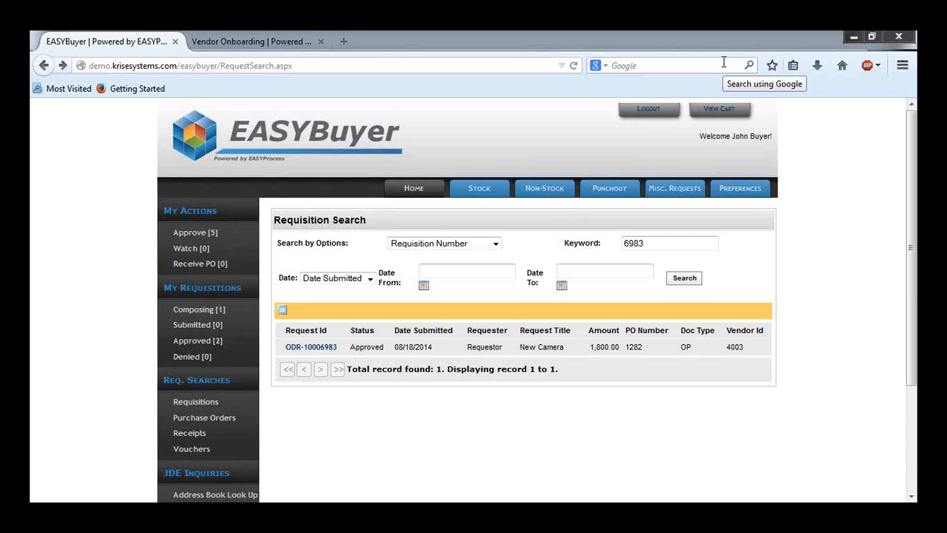
click(468, 193)
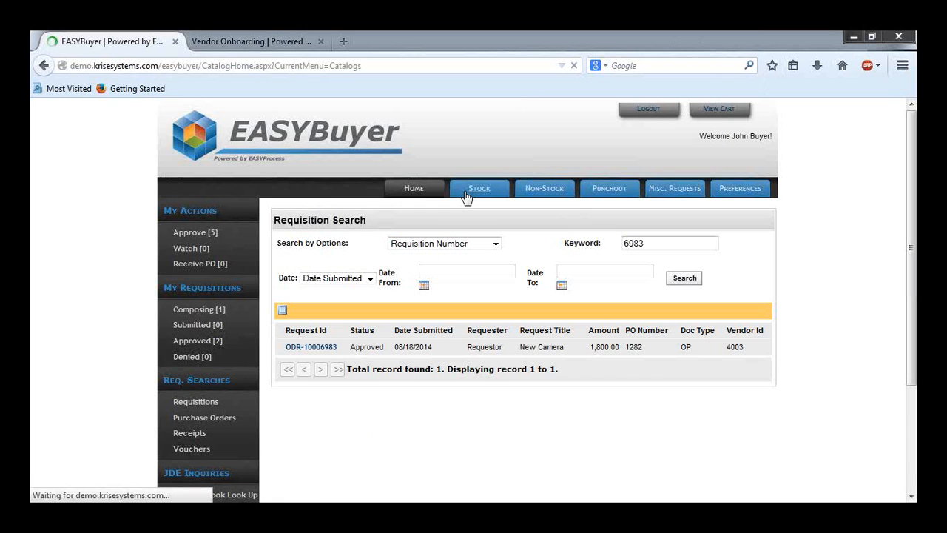
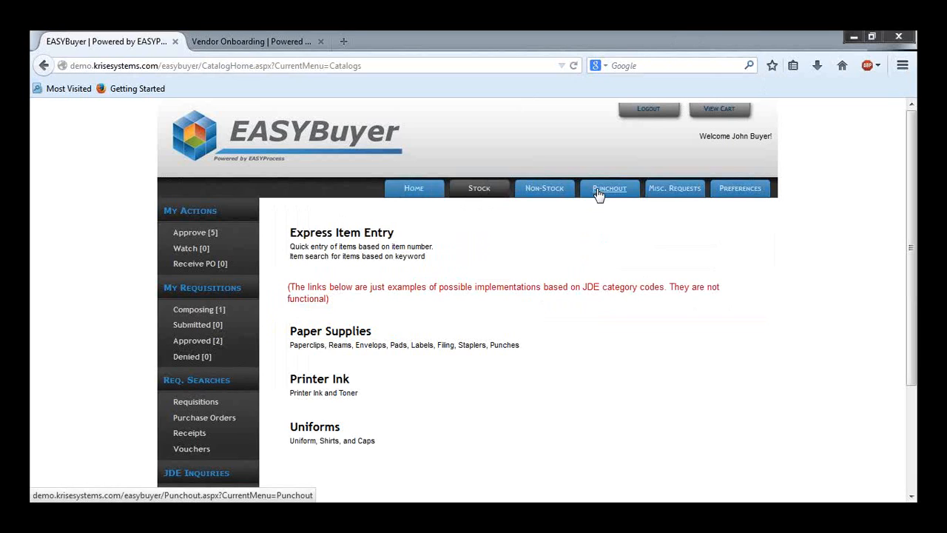
Step: Punch out from EASYBuyer to the OfficeMax catalog and start a new order
click(599, 194)
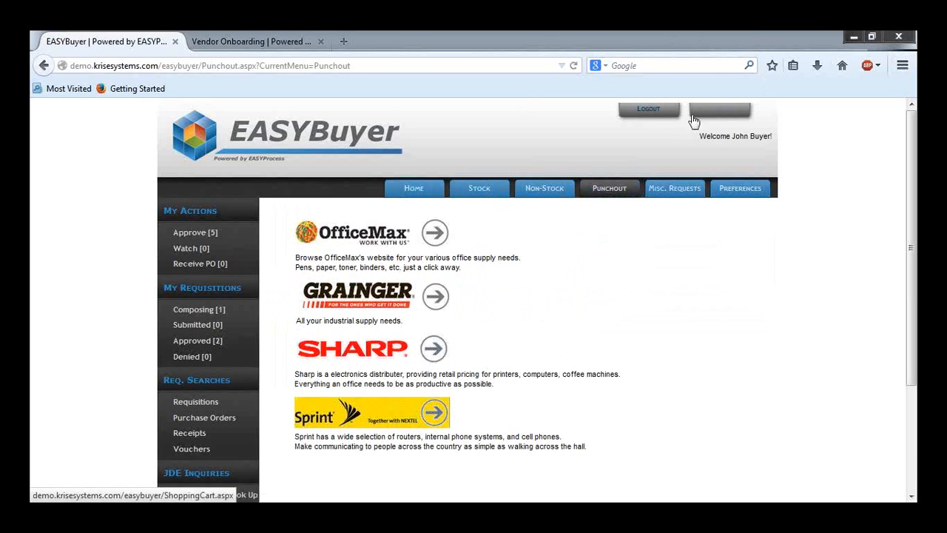
click(354, 245)
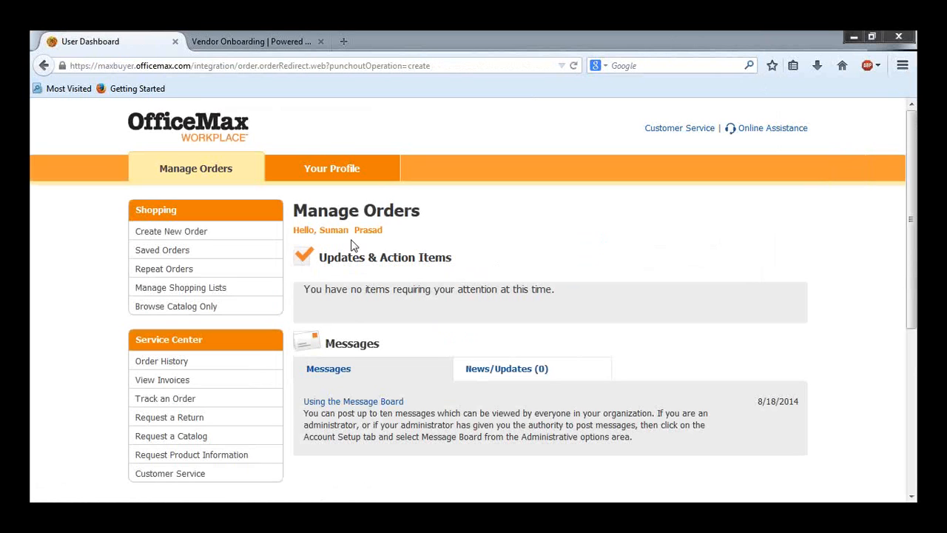
click(254, 239)
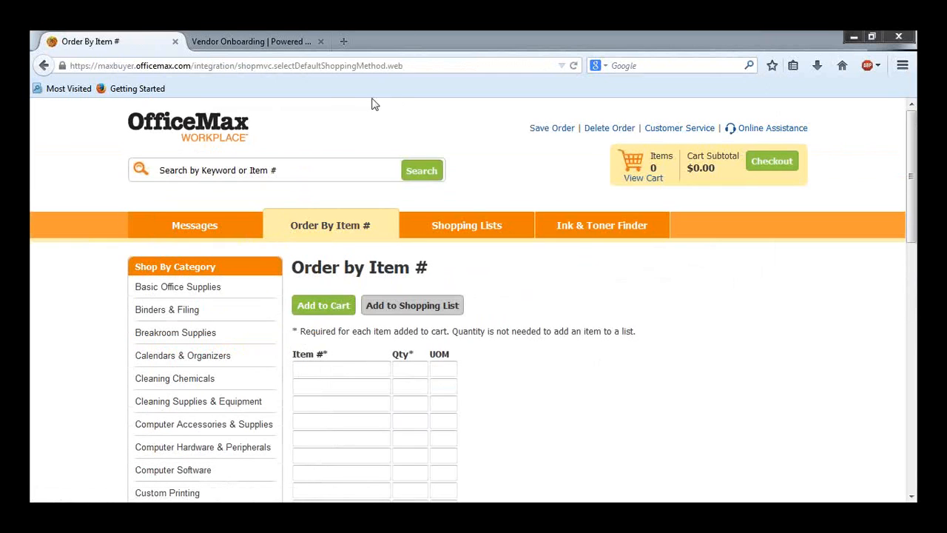
Step: Search the OfficeMax catalog for item A2655-24VAD-B and open the Post-It Notes Cabinet Pack
click(784, 163)
click(584, 285)
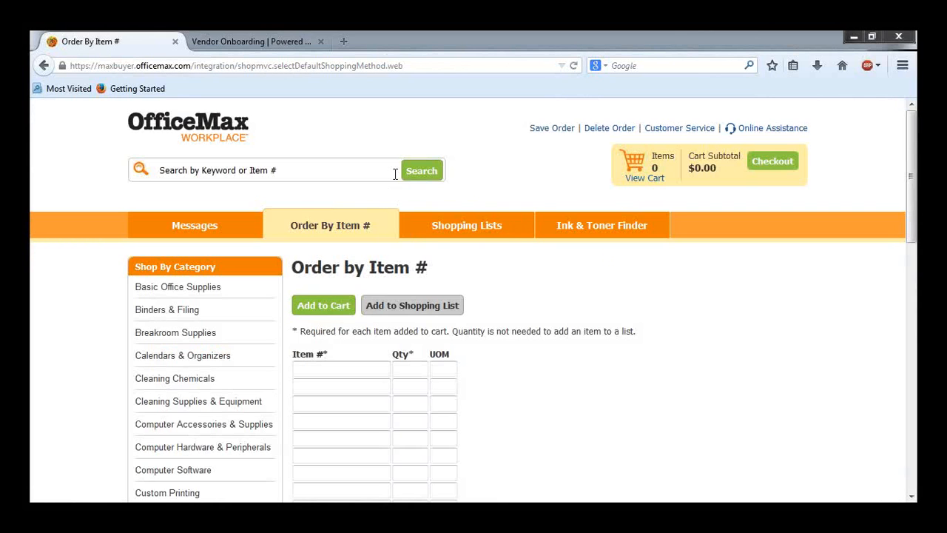
click(323, 173)
text(A26)
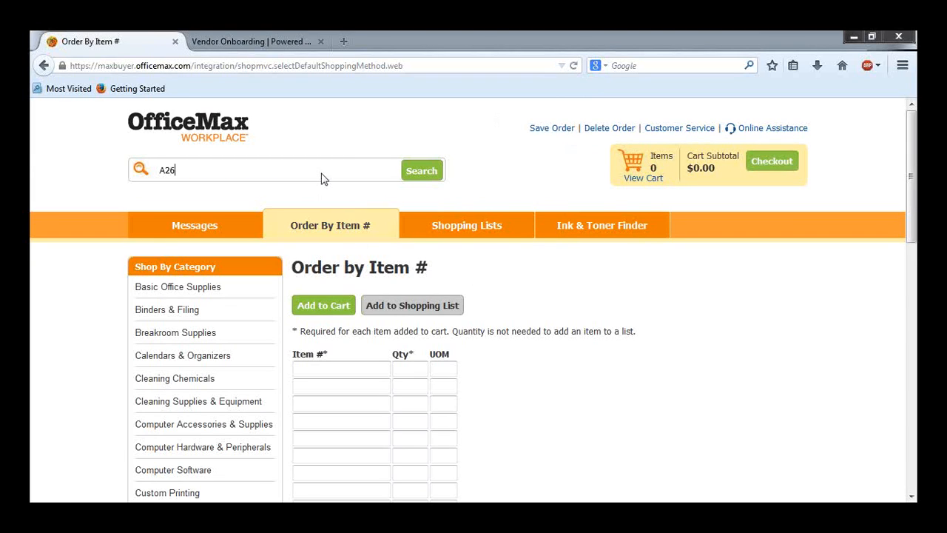
text(5-)
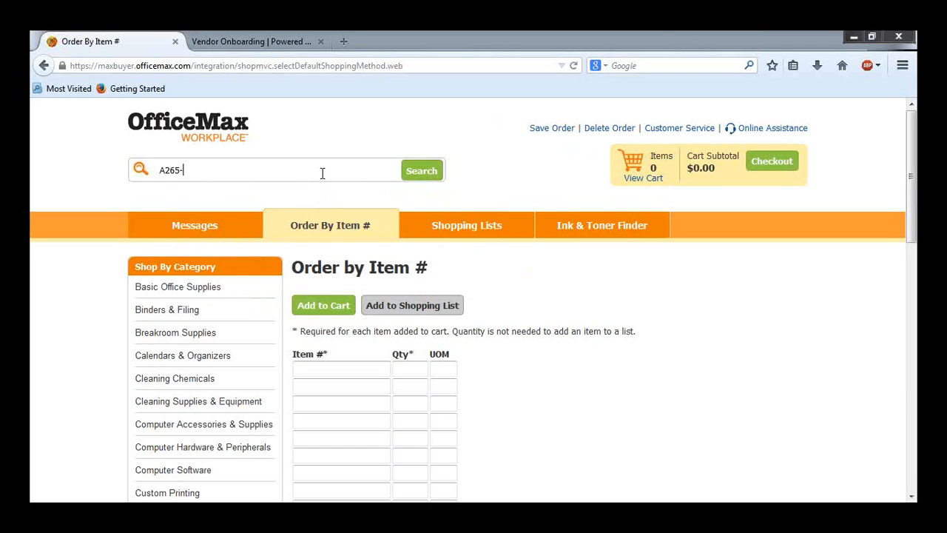
key(BackSpace)
text(5-)
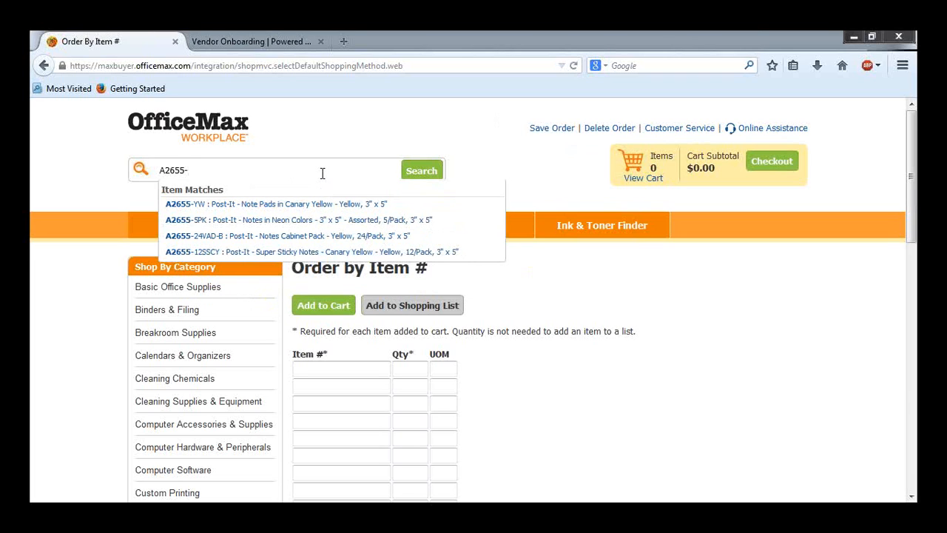
text(24v)
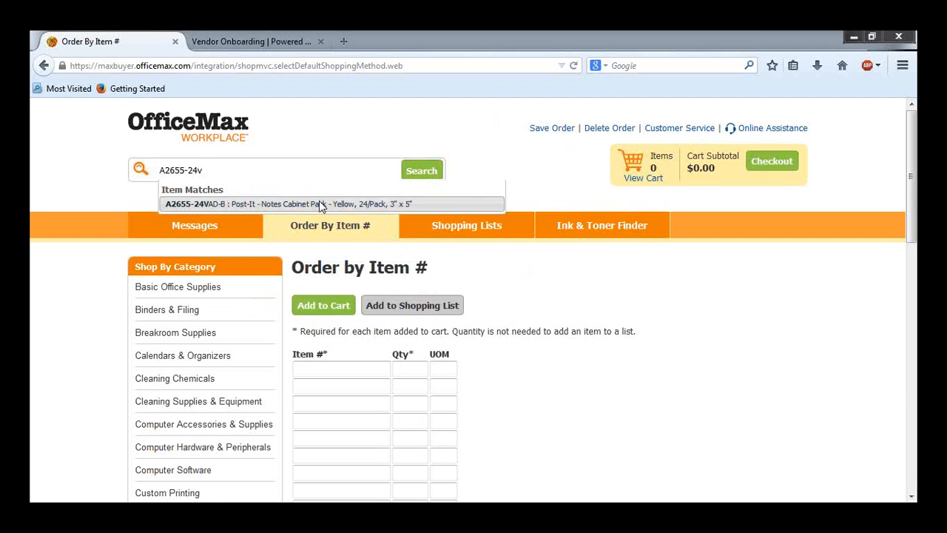
click(319, 203)
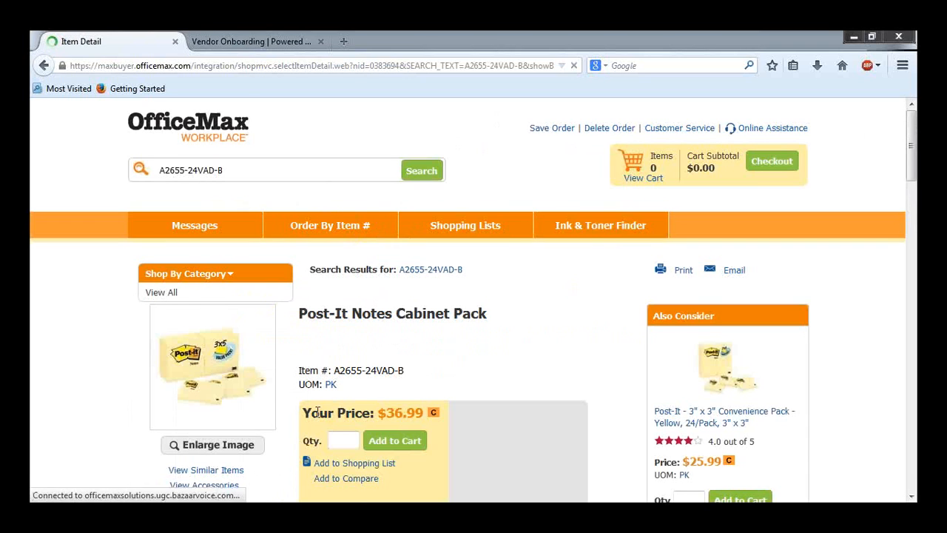
Step: Add 4 packs of the Post-It Notes Cabinet Pack to the cart and check out, continuing past the security warning
click(343, 444)
text(4)
click(419, 446)
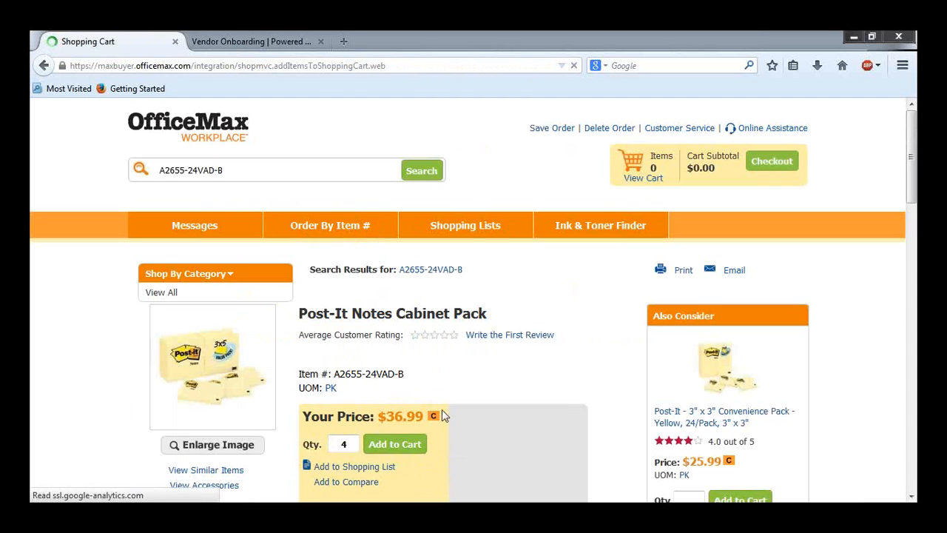
click(762, 168)
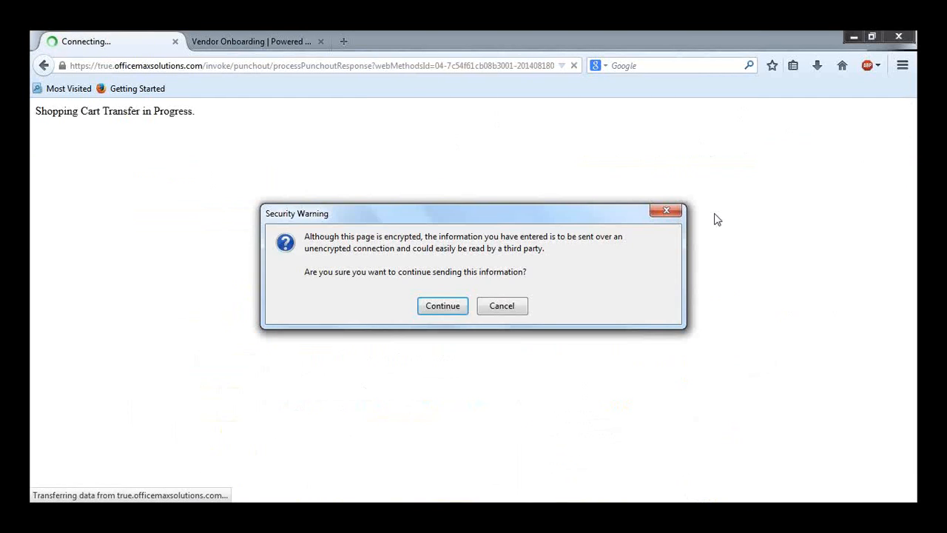
click(464, 309)
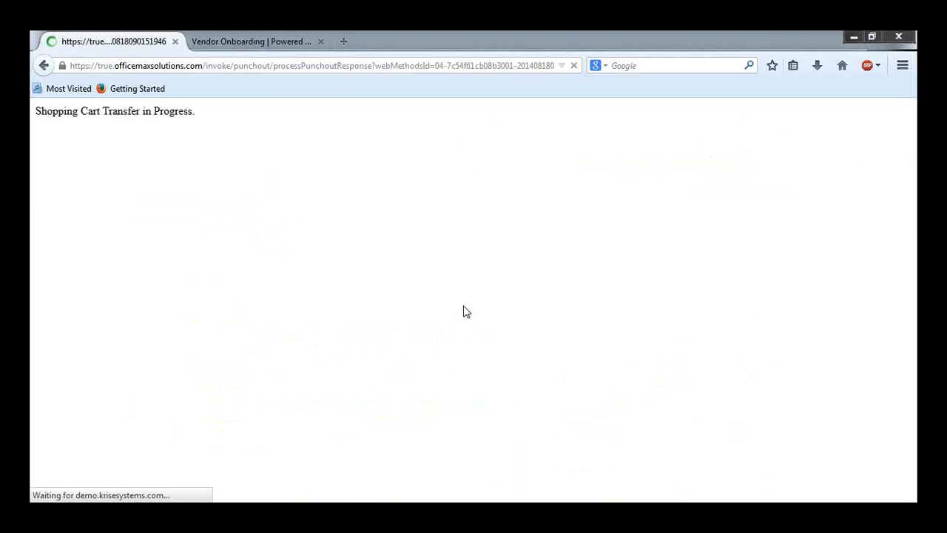